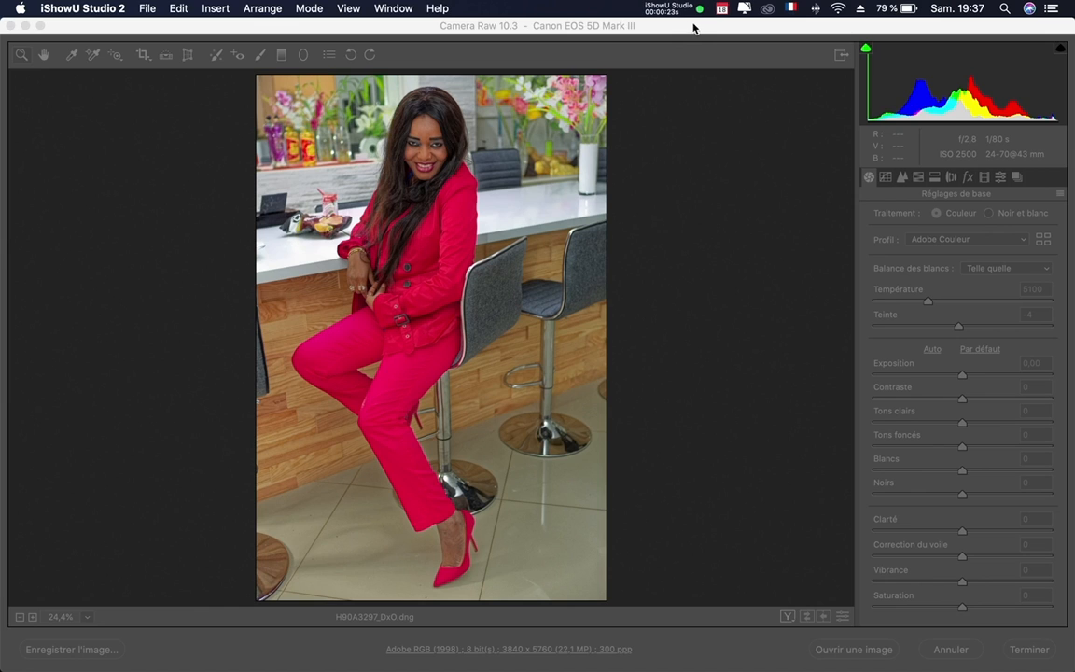
# Open the raw portrait in Photoshop as an image, keeping its embedded Adobe RGB (1998) colour profile.
pyautogui.click(715, 618)
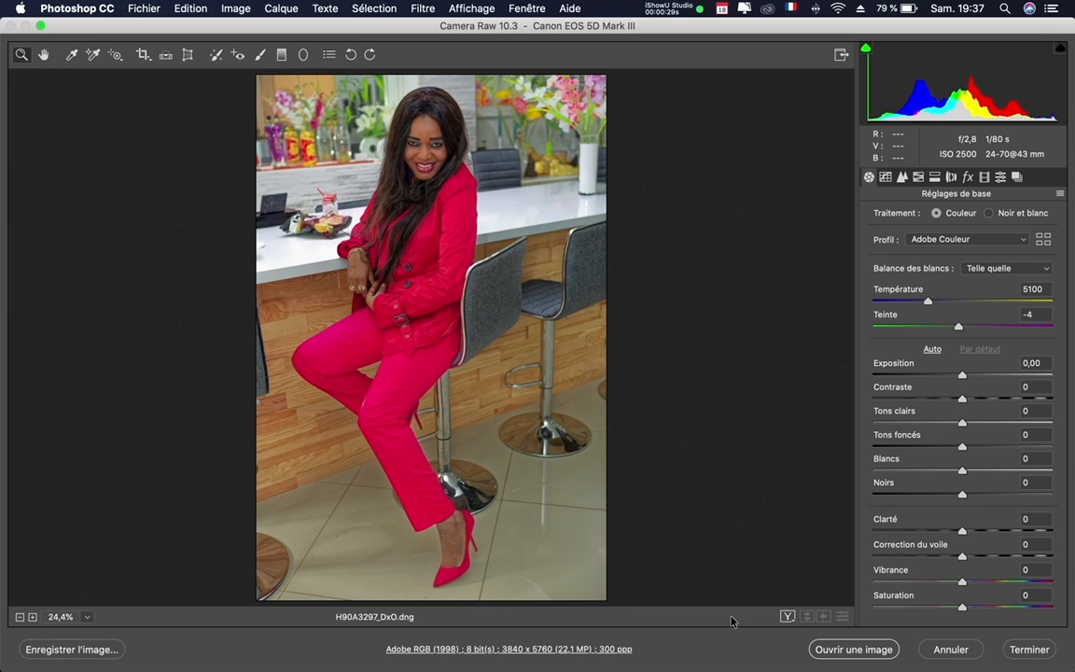
pyautogui.click(845, 650)
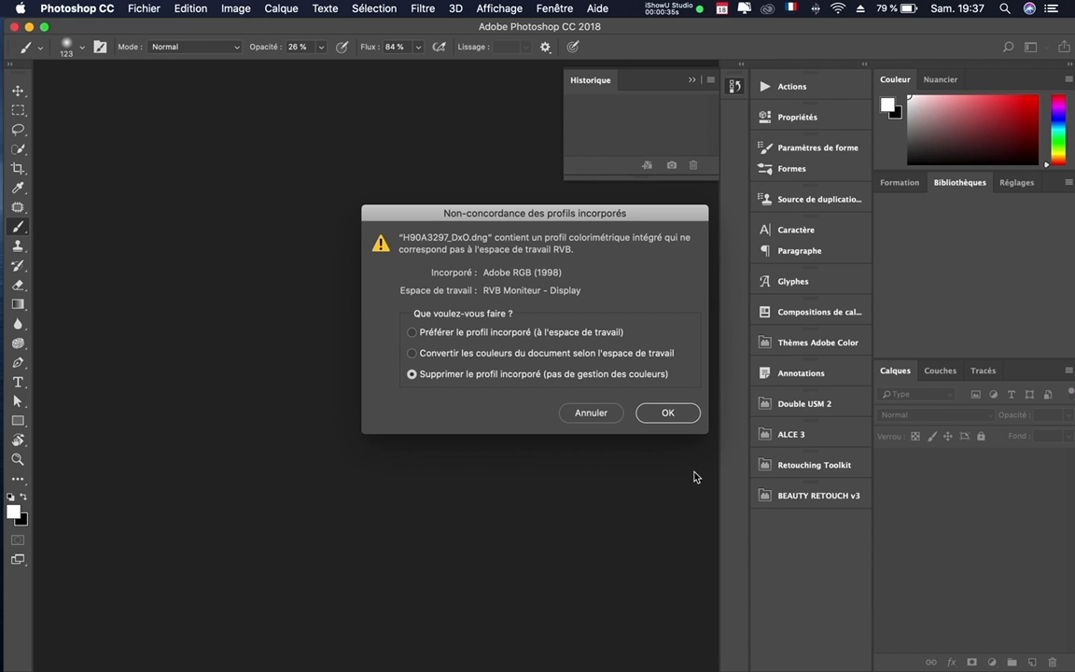
pyautogui.click(523, 332)
pyautogui.click(665, 414)
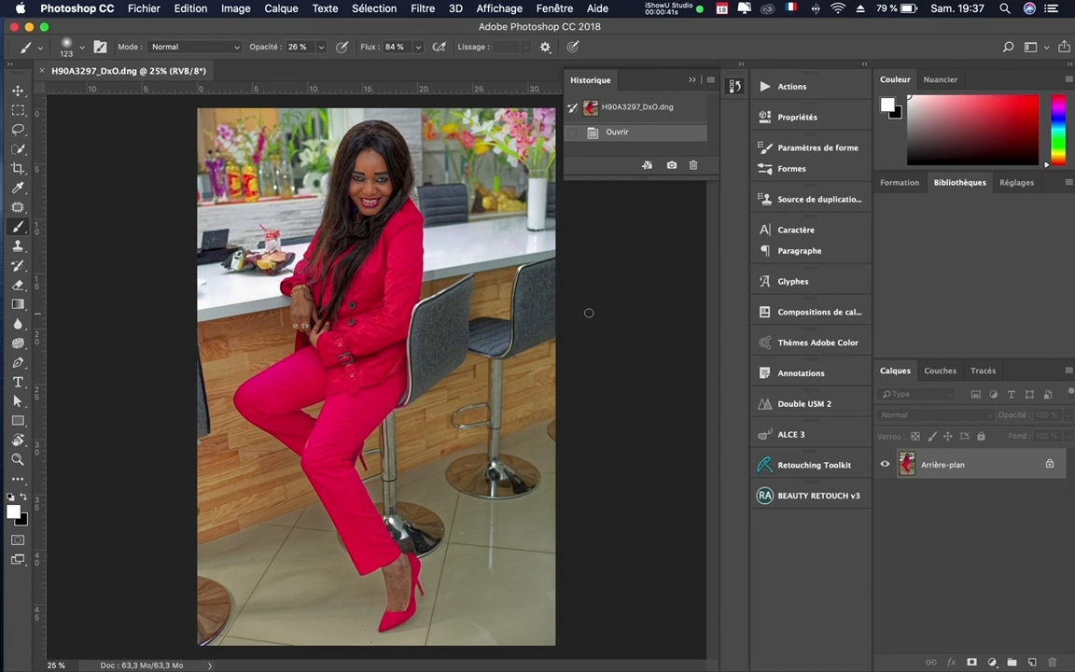
# Examine the woman's face and skin at several magnifications up to 200 %, including the full photo.
pyautogui.press('super+plus')
pyautogui.press('super+plus')
pyautogui.press('super+plus')
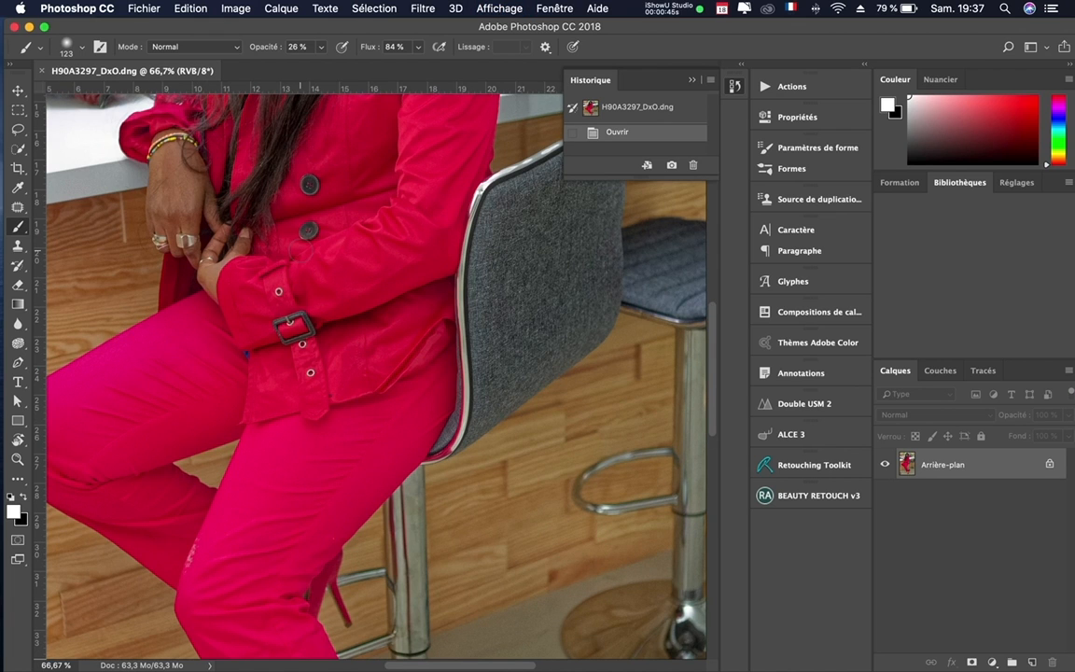
pyautogui.scroll(10, 298, 205)
pyautogui.hscroll(-3, 298, 205)
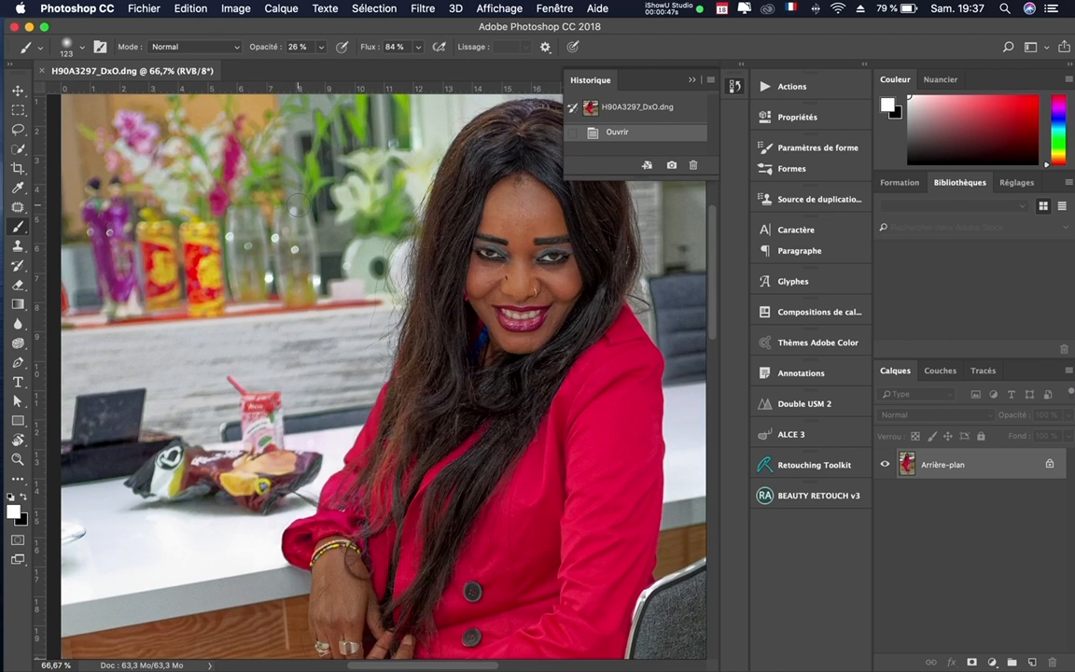
pyautogui.press('super+plus')
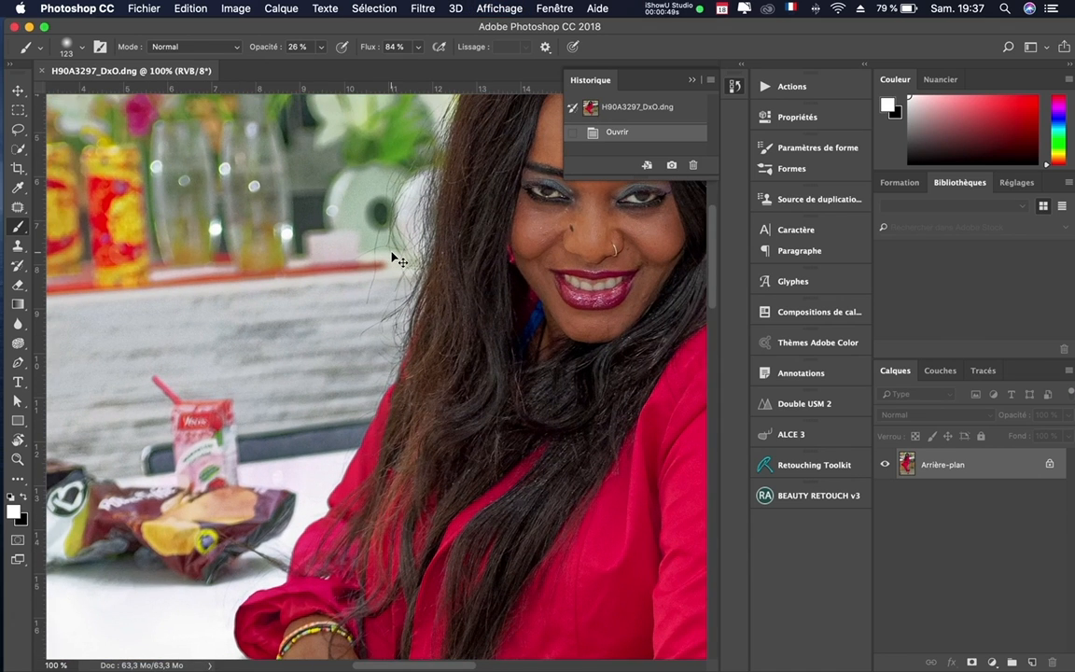
pyautogui.scroll(3, 485, 313)
pyautogui.hscroll(6, 485, 313)
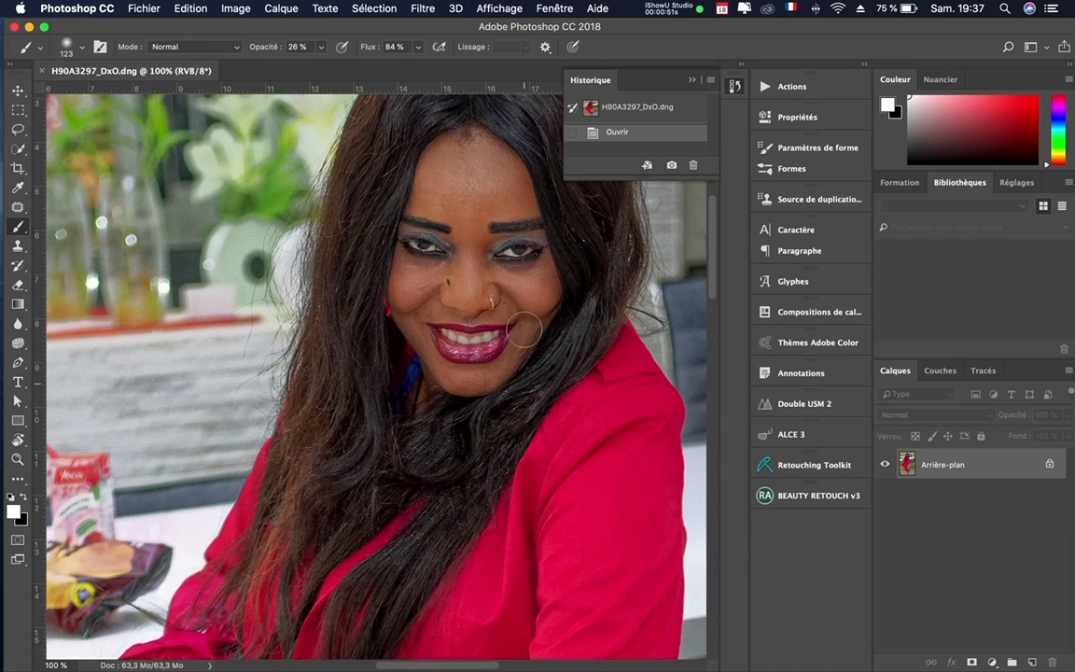
pyautogui.scroll(3, 525, 329)
pyautogui.press('super+plus')
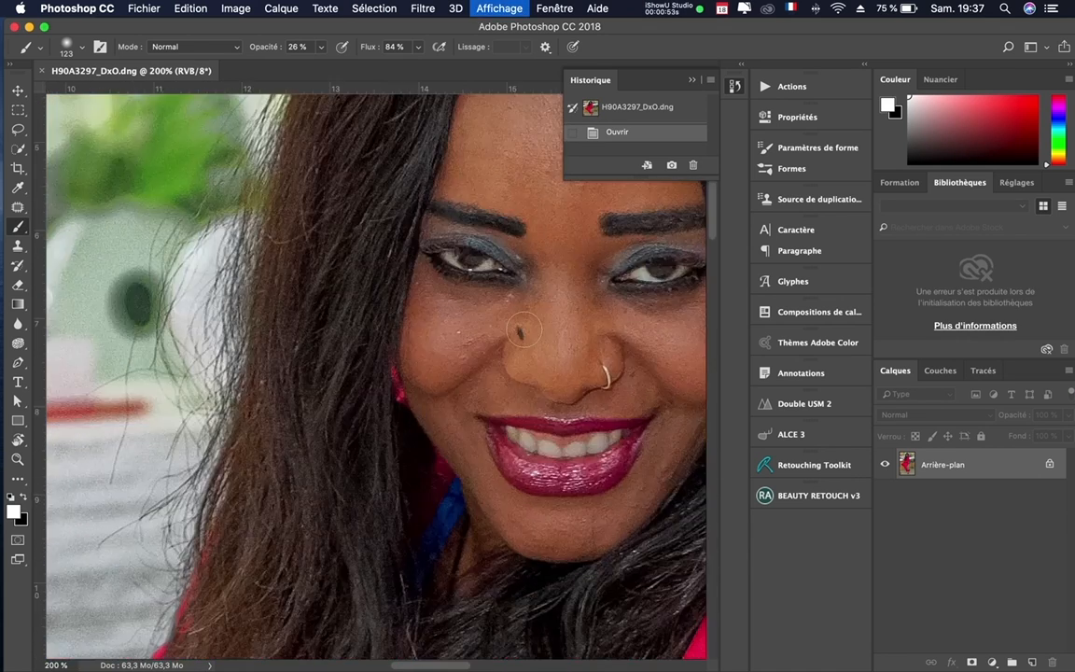
pyautogui.hscroll(5, 524, 331)
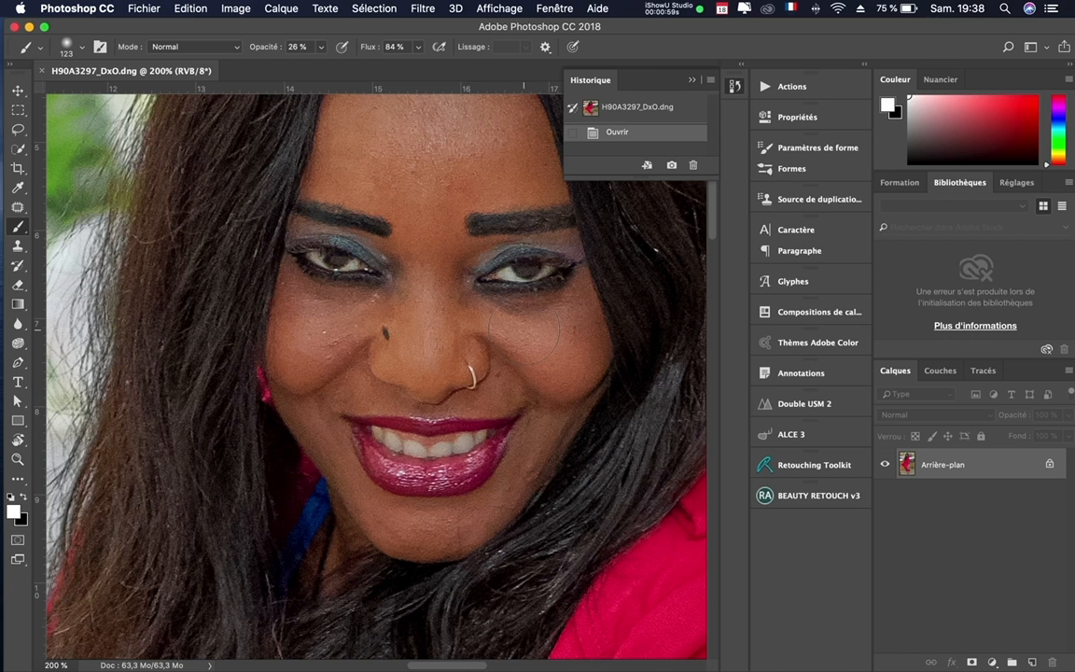
pyautogui.press('super+minus')
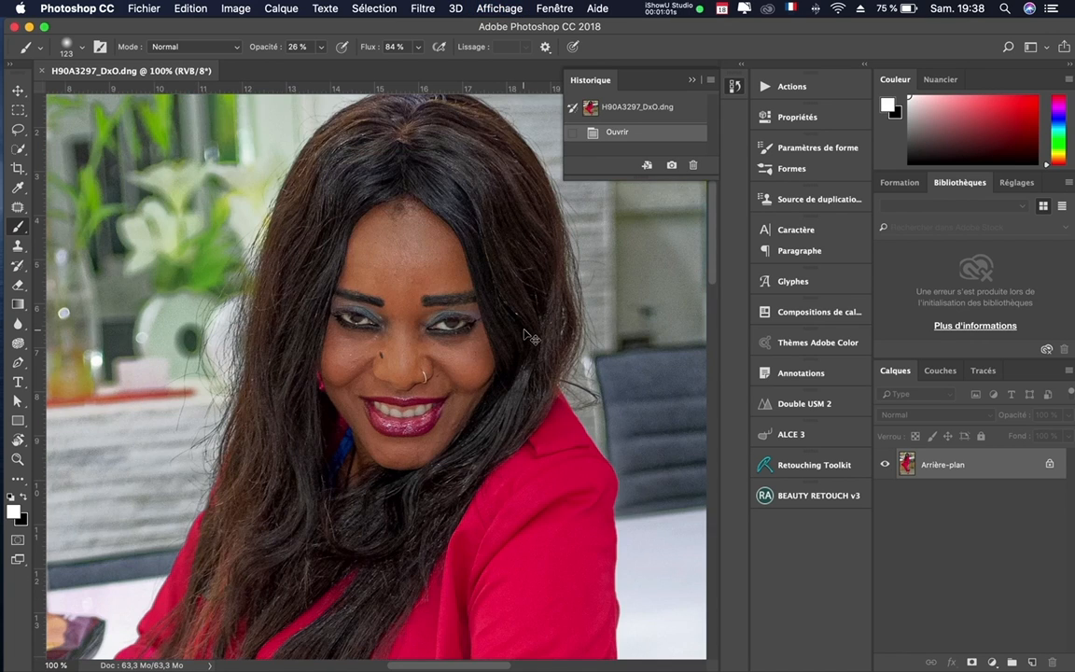
pyautogui.press('super+minus')
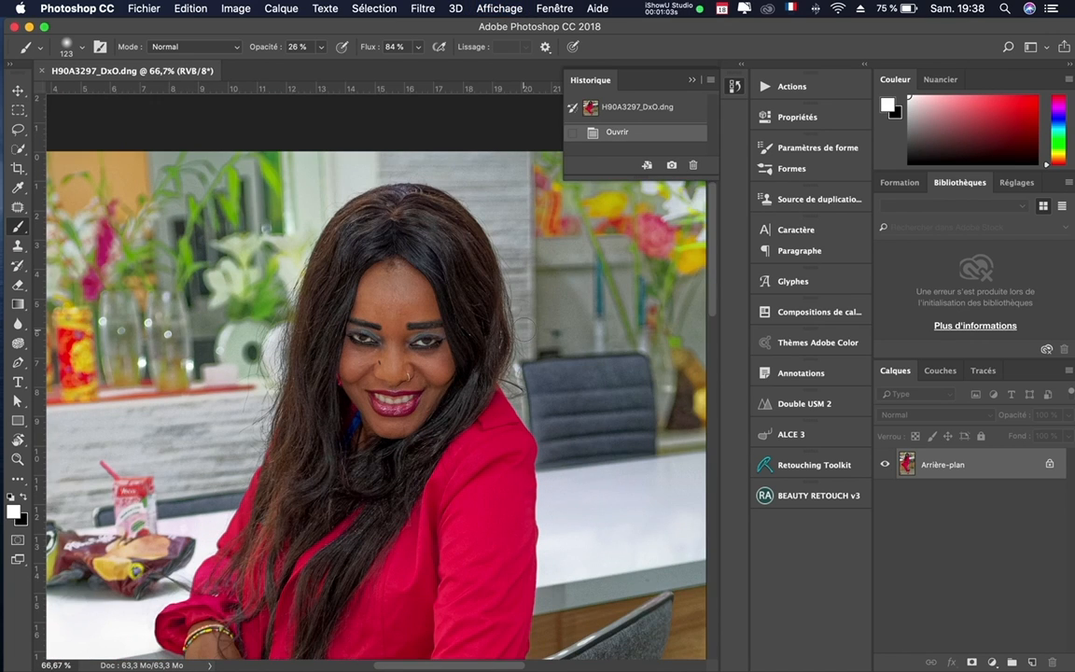
pyautogui.press('super+0')
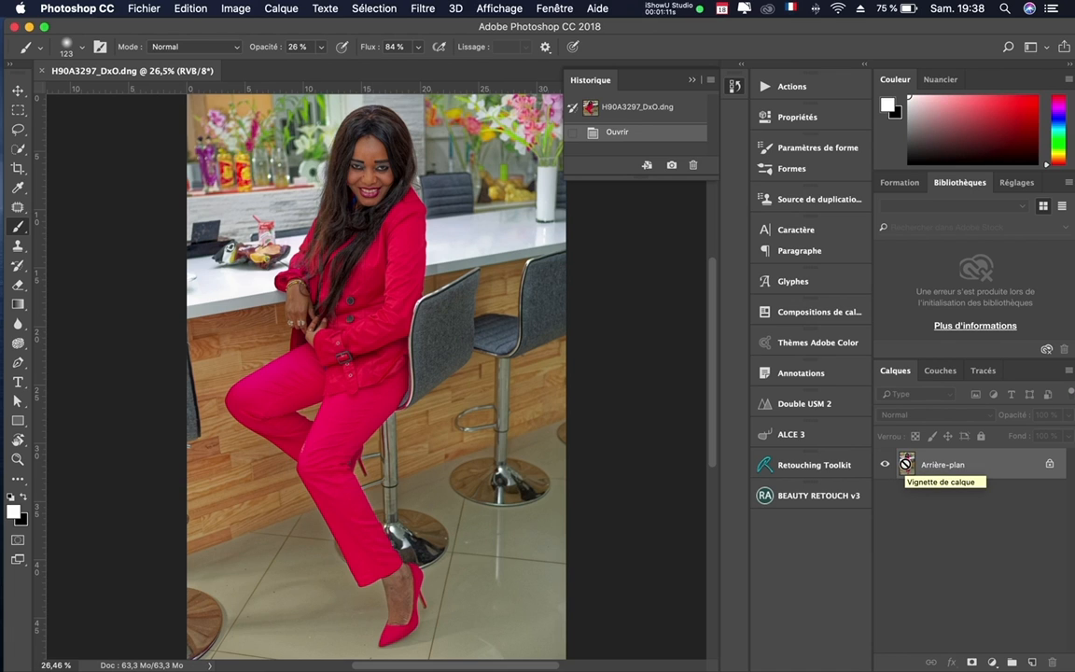
# Duplicate the background layer and hide the original.
pyautogui.press('super+j')
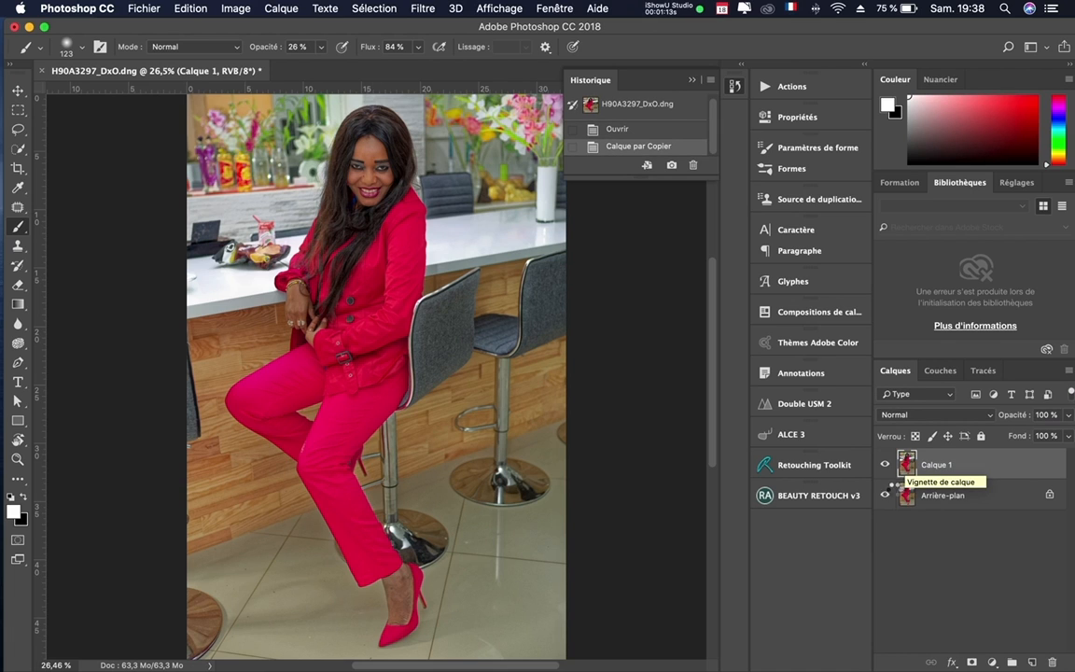
pyautogui.click(885, 495)
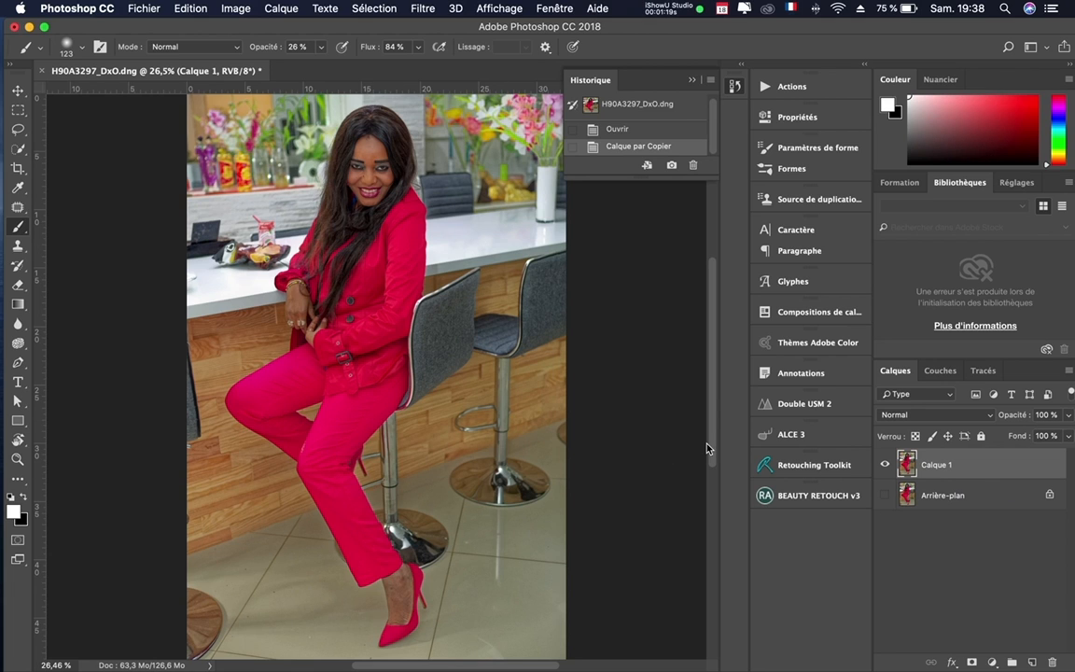
# Patch the blemishes and shiny spots on the forehead with clean nearby skin, using the Patch tool in Source mode.
pyautogui.press('super+1')
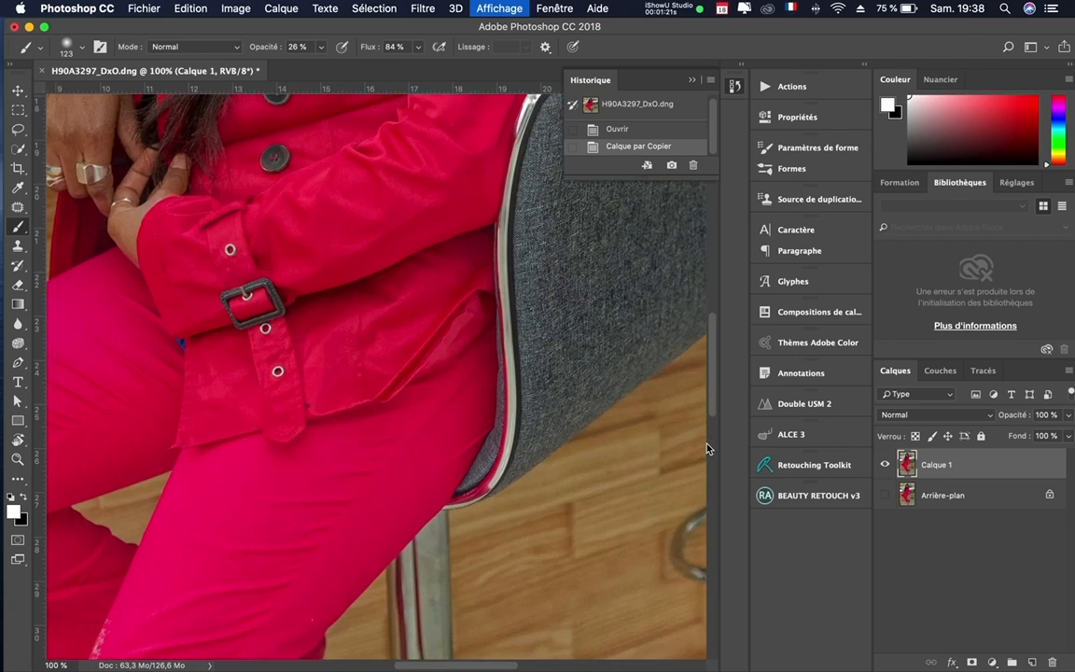
pyautogui.moveTo(387, 205); pyautogui.dragTo(506, 392)
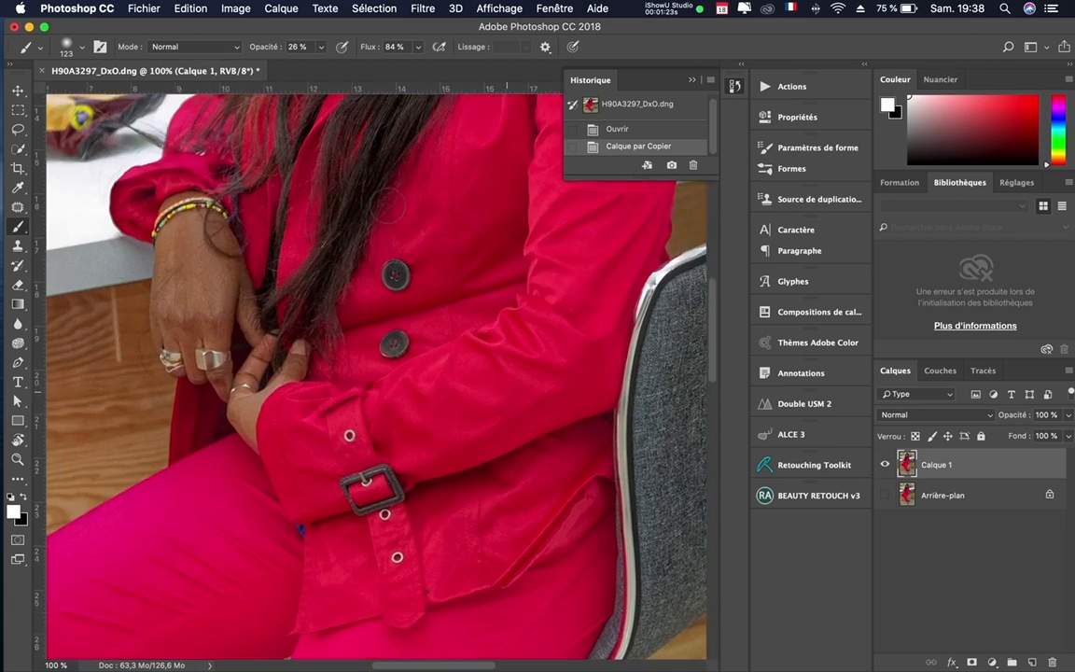
pyautogui.scroll(15, 388, 206)
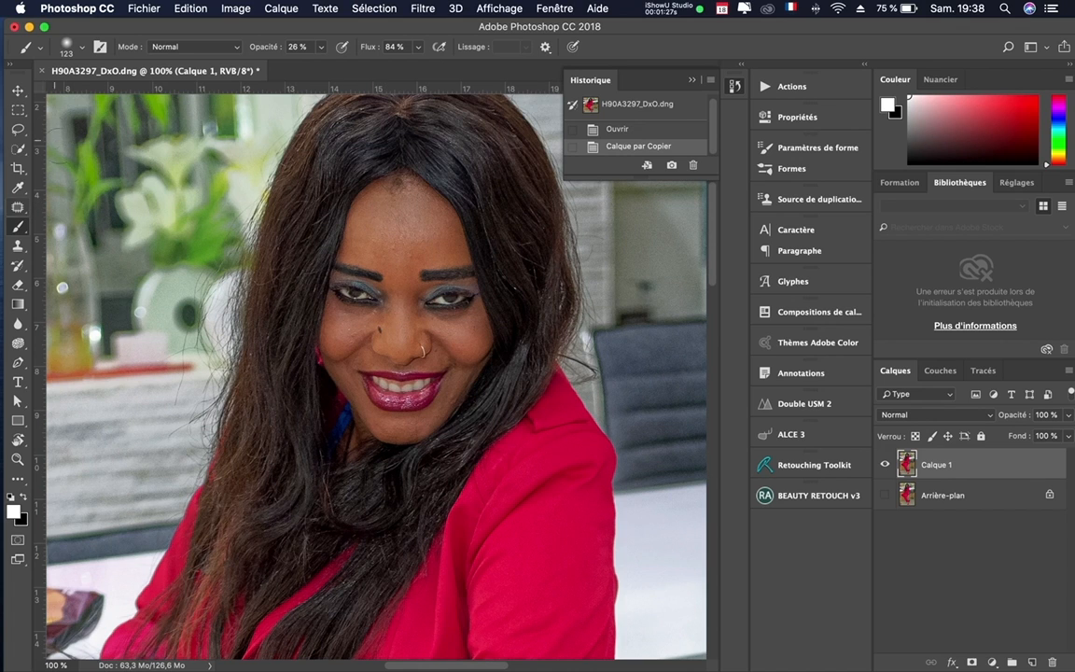
pyautogui.click(17, 209)
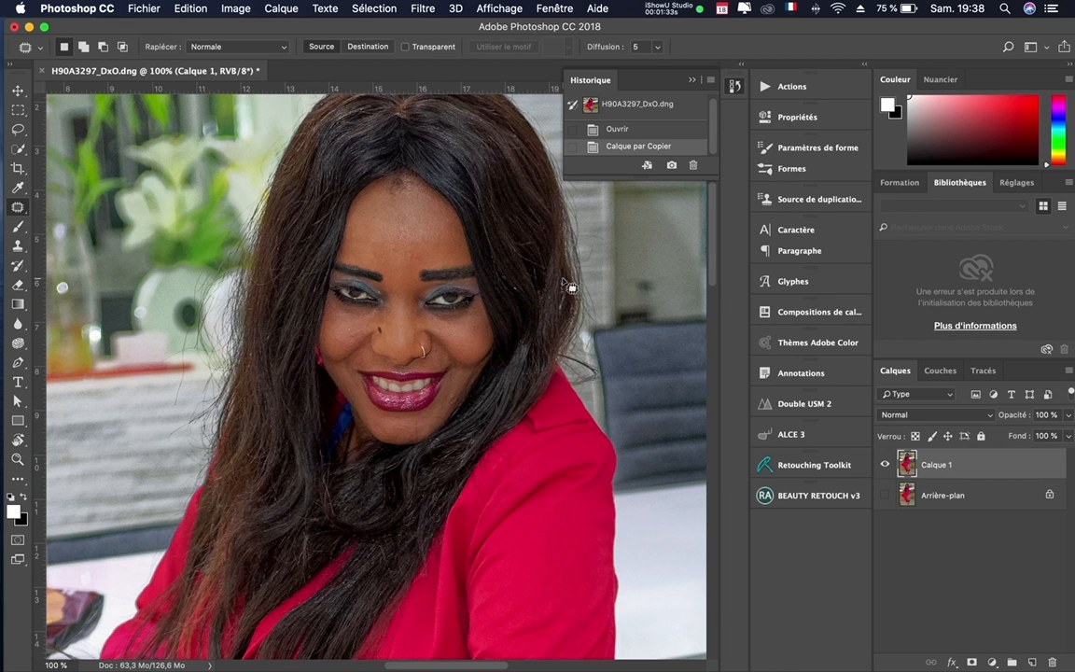
pyautogui.press('super+plus')
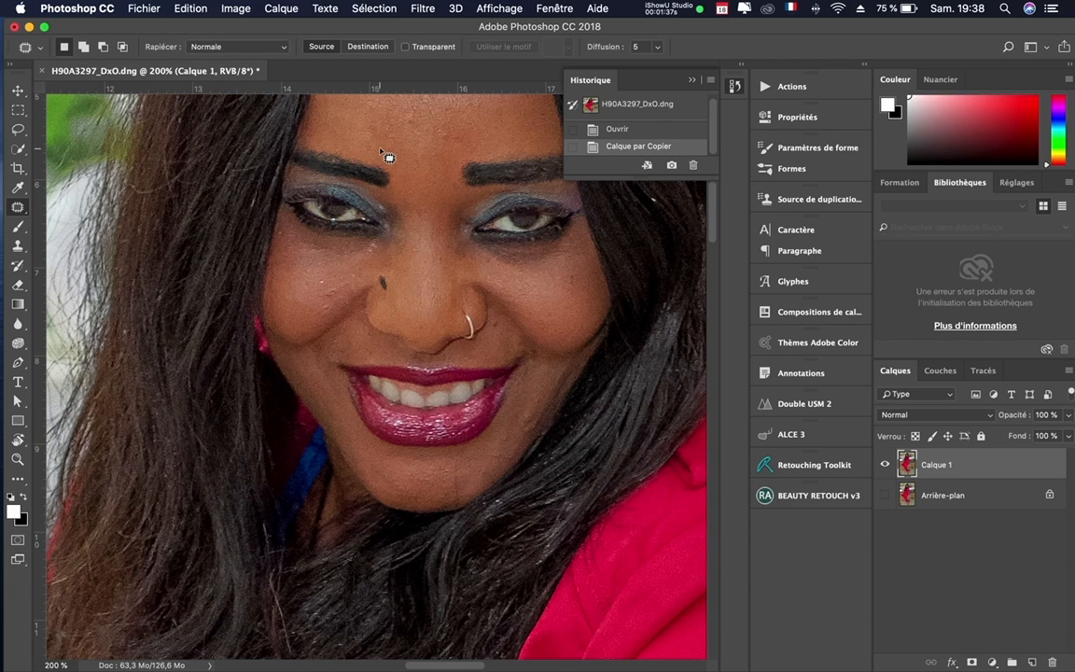
pyautogui.scroll(3, 388, 156)
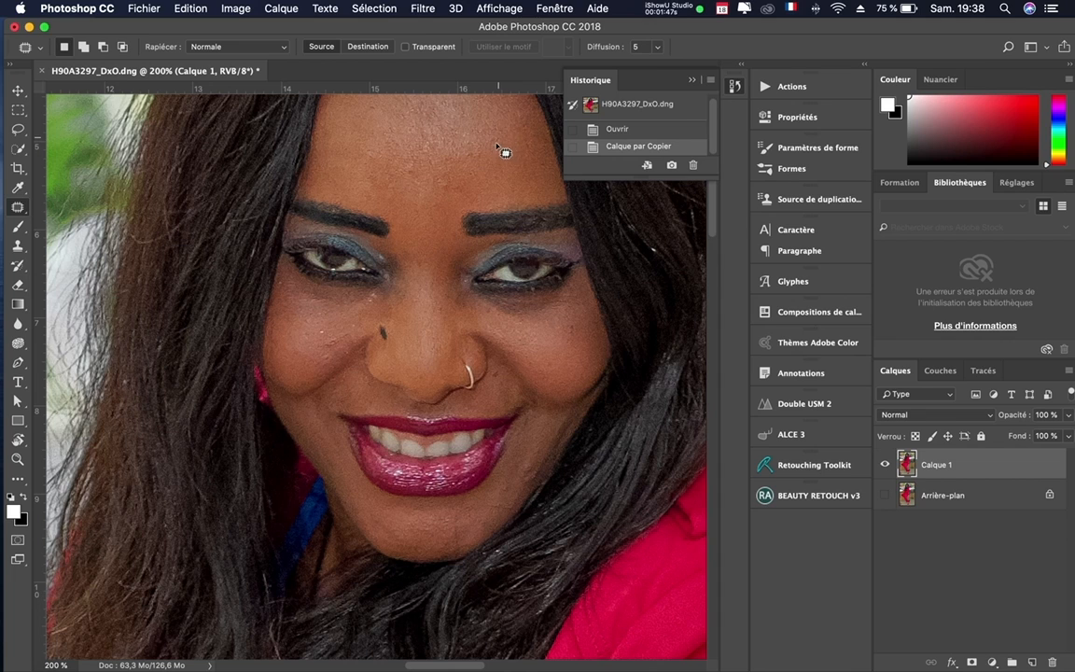
pyautogui.moveTo(509, 147); pyautogui.dragTo(528, 162)
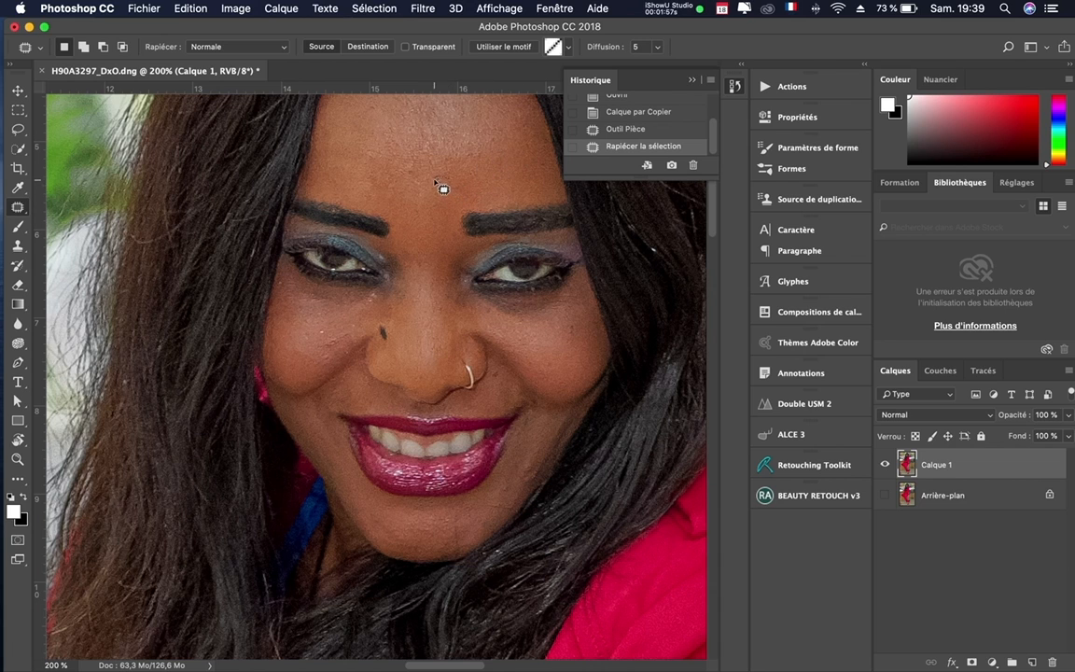
pyautogui.moveTo(439, 175)
pyautogui.mouseDown()
pyautogui.moveTo(468, 198)
pyautogui.moveTo(461, 186)
pyautogui.moveTo(470, 189)
pyautogui.moveTo(416, 168)
pyautogui.moveTo(408, 197)
pyautogui.moveTo(403, 170)
pyautogui.moveTo(378, 149)
pyautogui.moveTo(355, 165)
pyautogui.mouseUp()
pyautogui.moveTo(391, 125)
pyautogui.mouseDown()
pyautogui.moveTo(396, 137)
pyautogui.moveTo(387, 121)
pyautogui.moveTo(366, 123)
pyautogui.mouseUp()
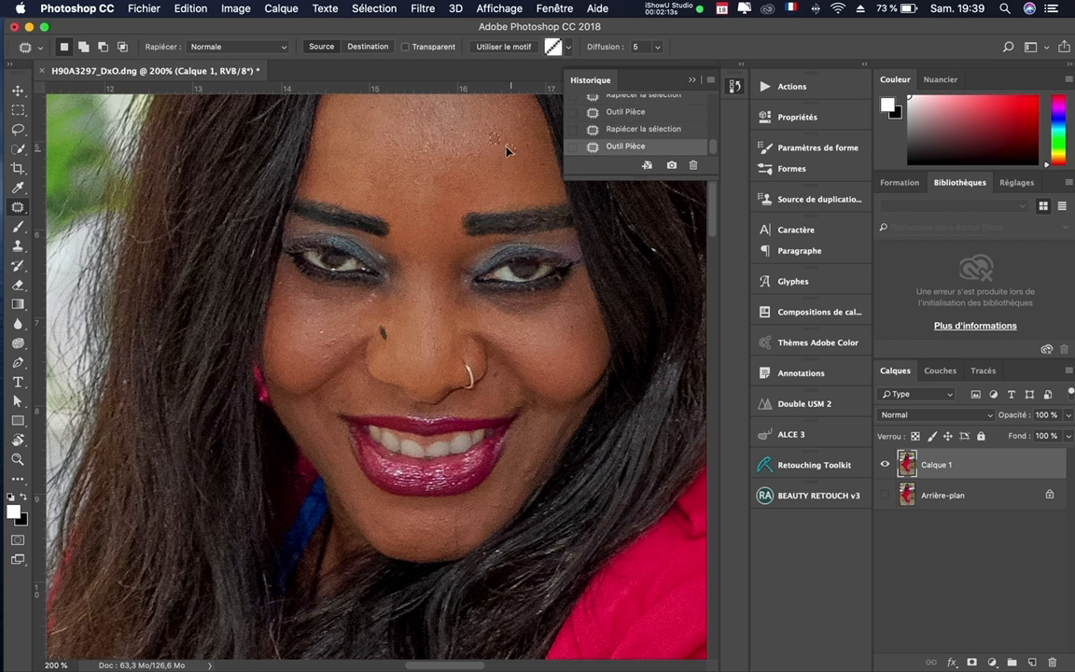
pyautogui.moveTo(494, 132)
pyautogui.mouseDown()
pyautogui.moveTo(520, 157)
pyautogui.moveTo(464, 155)
pyautogui.moveTo(501, 157)
pyautogui.mouseUp()
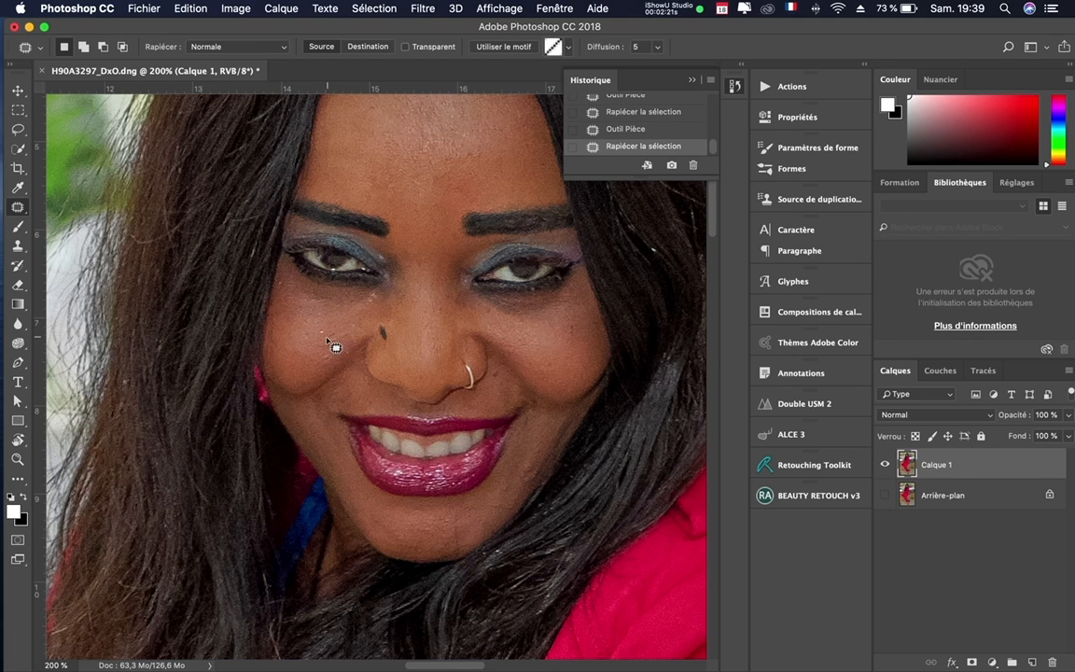
# Patch the spots on both cheeks and beside the nose ring with clean nearby skin.
pyautogui.moveTo(344, 337)
pyautogui.mouseDown()
pyautogui.moveTo(323, 332)
pyautogui.moveTo(339, 366)
pyautogui.moveTo(308, 359)
pyautogui.moveTo(299, 340)
pyautogui.moveTo(312, 338)
pyautogui.moveTo(291, 347)
pyautogui.moveTo(313, 324)
pyautogui.moveTo(314, 356)
pyautogui.moveTo(300, 351)
pyautogui.moveTo(308, 337)
pyautogui.mouseUp()
pyautogui.moveTo(343, 342)
pyautogui.mouseDown()
pyautogui.moveTo(306, 341)
pyautogui.moveTo(340, 340)
pyautogui.moveTo(324, 328)
pyautogui.moveTo(311, 338)
pyautogui.moveTo(301, 305)
pyautogui.mouseUp()
pyautogui.moveTo(520, 344); pyautogui.dragTo(550, 341)
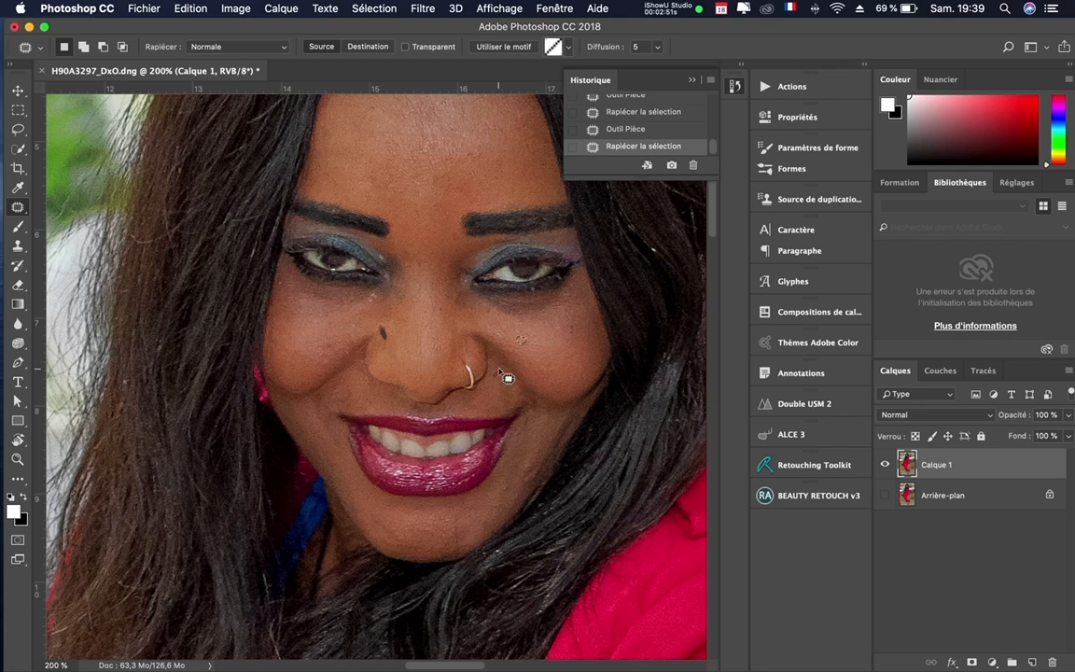
pyautogui.moveTo(498, 386)
pyautogui.mouseDown()
pyautogui.moveTo(504, 377)
pyautogui.moveTo(537, 398)
pyautogui.mouseUp()
# Patch the marks beside the mouth, on the chin and along the jaw with clean skin, and clear the selection.
pyautogui.scroll(-5, 537, 388)
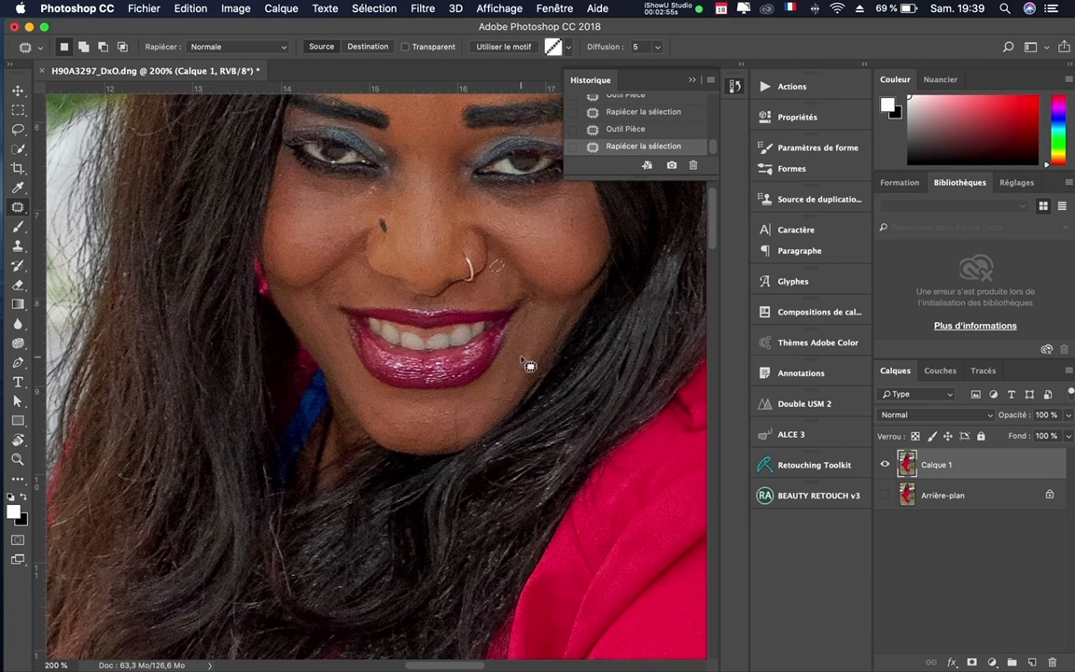
pyautogui.moveTo(528, 364)
pyautogui.mouseDown()
pyautogui.moveTo(529, 338)
pyautogui.moveTo(531, 369)
pyautogui.moveTo(504, 382)
pyautogui.moveTo(519, 364)
pyautogui.moveTo(494, 394)
pyautogui.moveTo(504, 396)
pyautogui.moveTo(504, 379)
pyautogui.mouseUp()
pyautogui.moveTo(526, 371)
pyautogui.mouseDown()
pyautogui.moveTo(516, 403)
pyautogui.moveTo(509, 397)
pyautogui.moveTo(538, 376)
pyautogui.moveTo(546, 338)
pyautogui.moveTo(528, 386)
pyautogui.mouseUp()
pyautogui.press('super+plus')
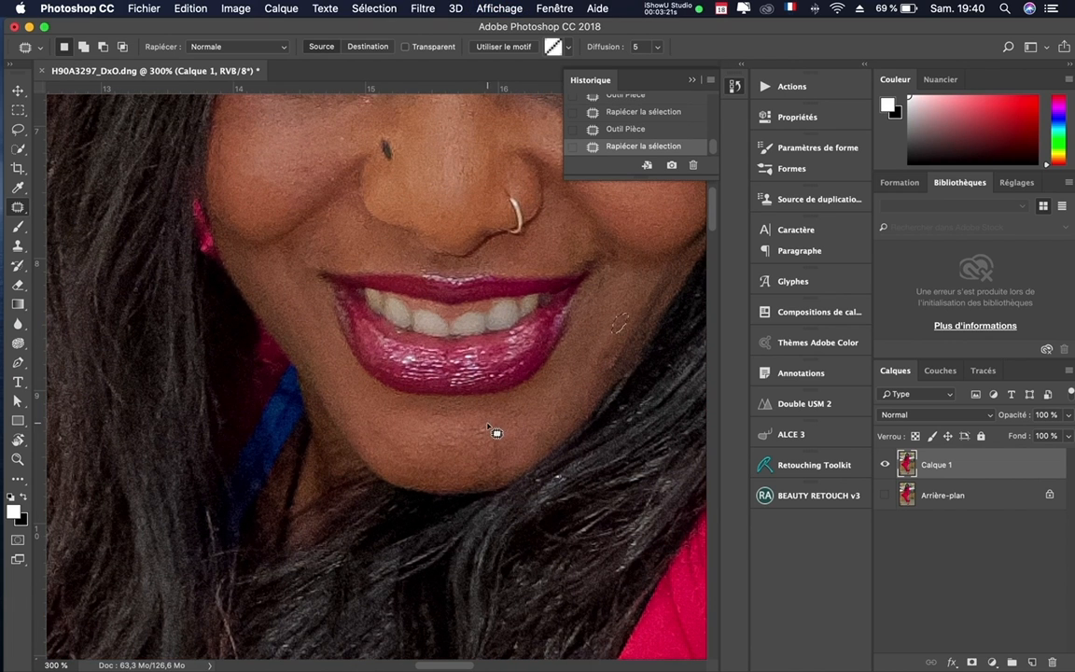
pyautogui.moveTo(486, 430)
pyautogui.mouseDown()
pyautogui.moveTo(475, 464)
pyautogui.moveTo(487, 464)
pyautogui.moveTo(471, 461)
pyautogui.moveTo(511, 463)
pyautogui.moveTo(462, 464)
pyautogui.mouseUp()
pyautogui.moveTo(611, 353)
pyautogui.mouseDown()
pyautogui.moveTo(601, 361)
pyautogui.moveTo(613, 360)
pyautogui.moveTo(608, 351)
pyautogui.mouseUp()
pyautogui.moveTo(598, 353); pyautogui.dragTo(625, 325)
pyautogui.click(615, 354)
pyautogui.click(648, 250)
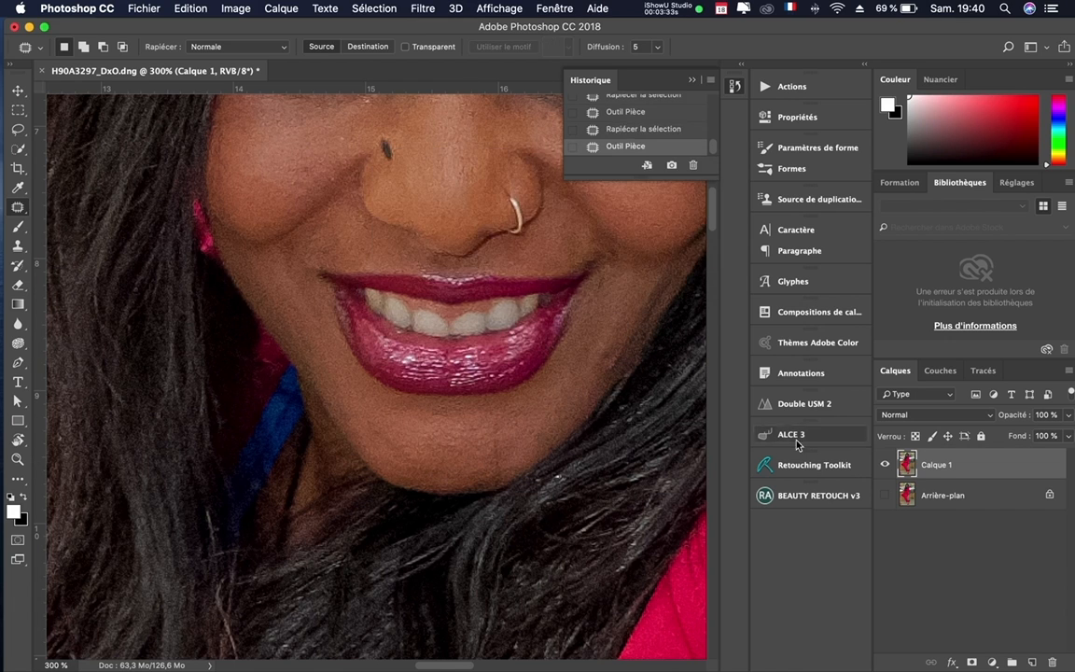
# Make the hidden background layer visible again beneath the retouched copy.
pyautogui.press('super+0')
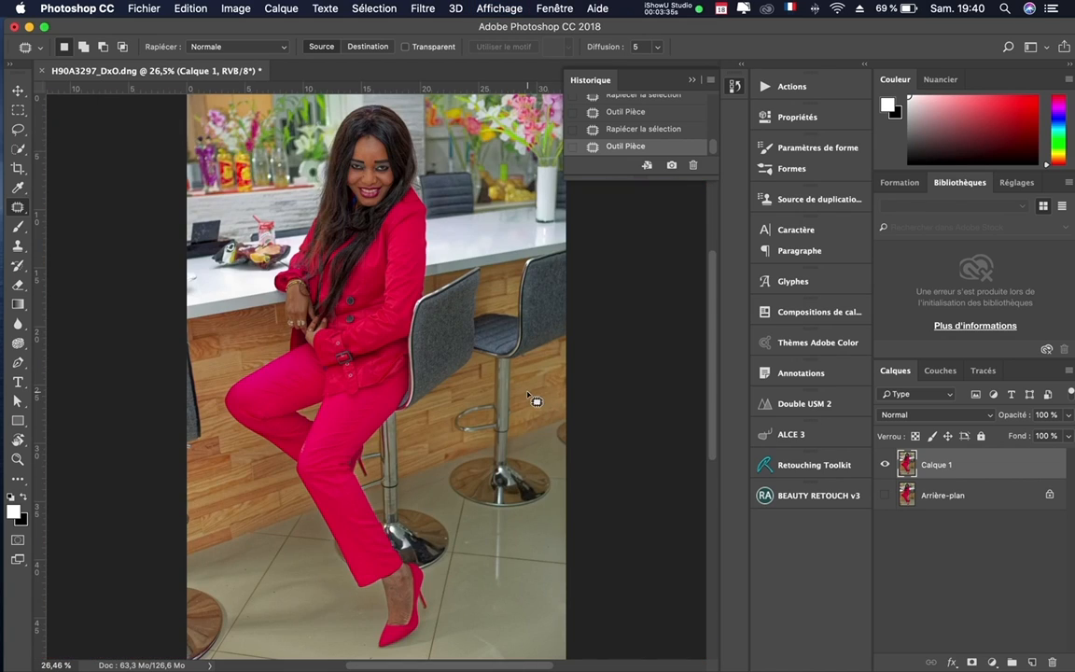
pyautogui.press('super+plus')
pyautogui.press('super+plus')
pyautogui.press('super+plus')
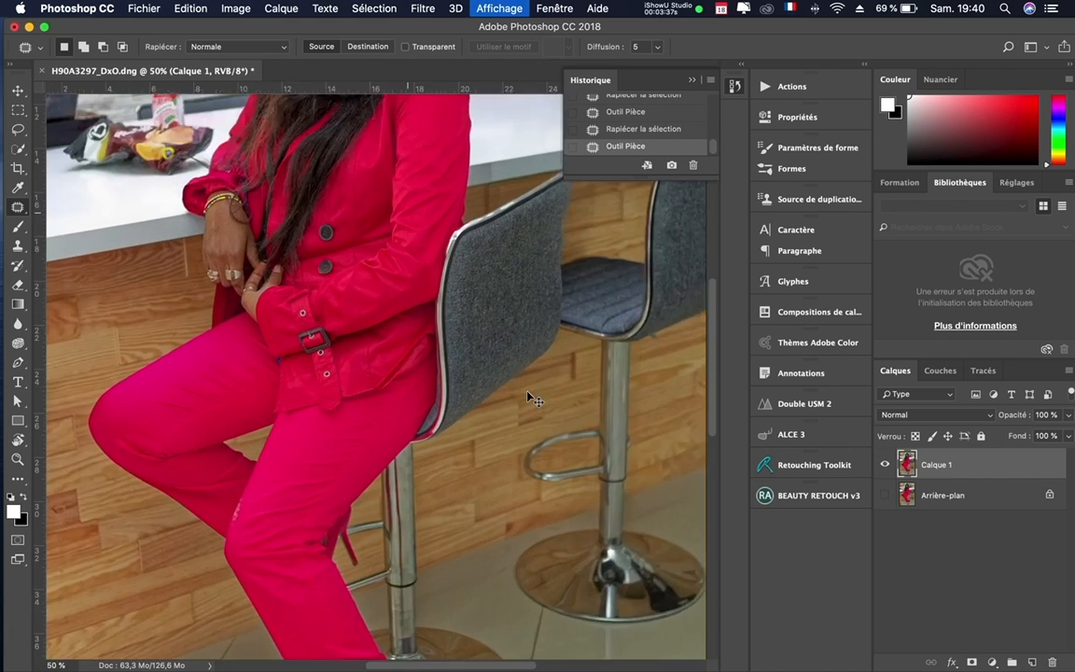
pyautogui.scroll(10, 404, 258)
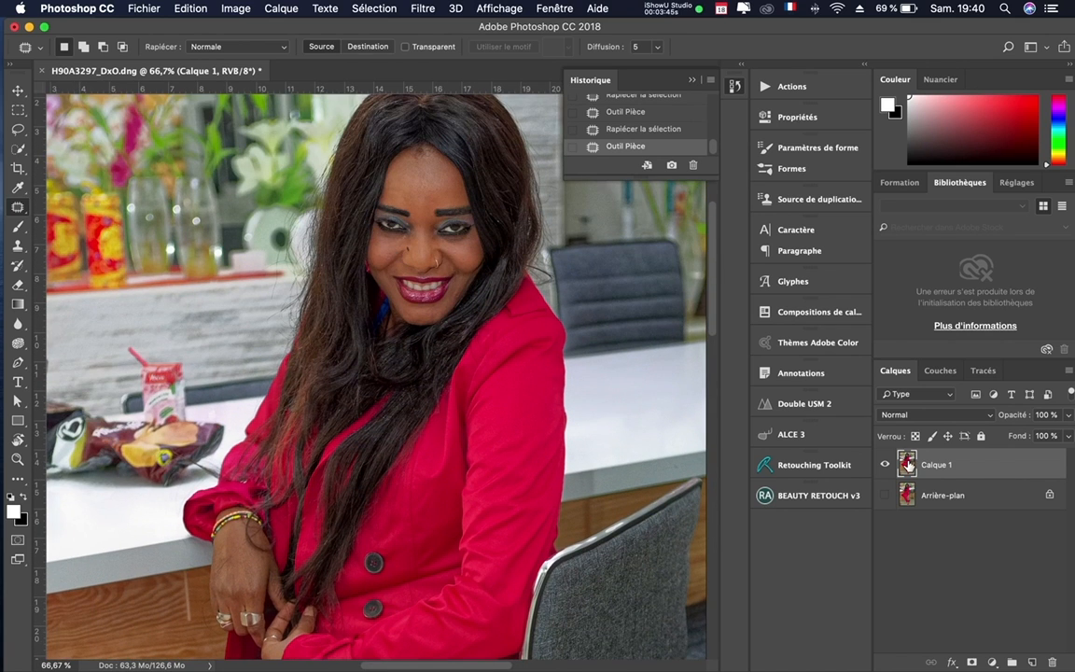
pyautogui.click(885, 495)
# Invert the colours of the retouched copy and set its blend mode to Lumière vive.
pyautogui.press('super+i')
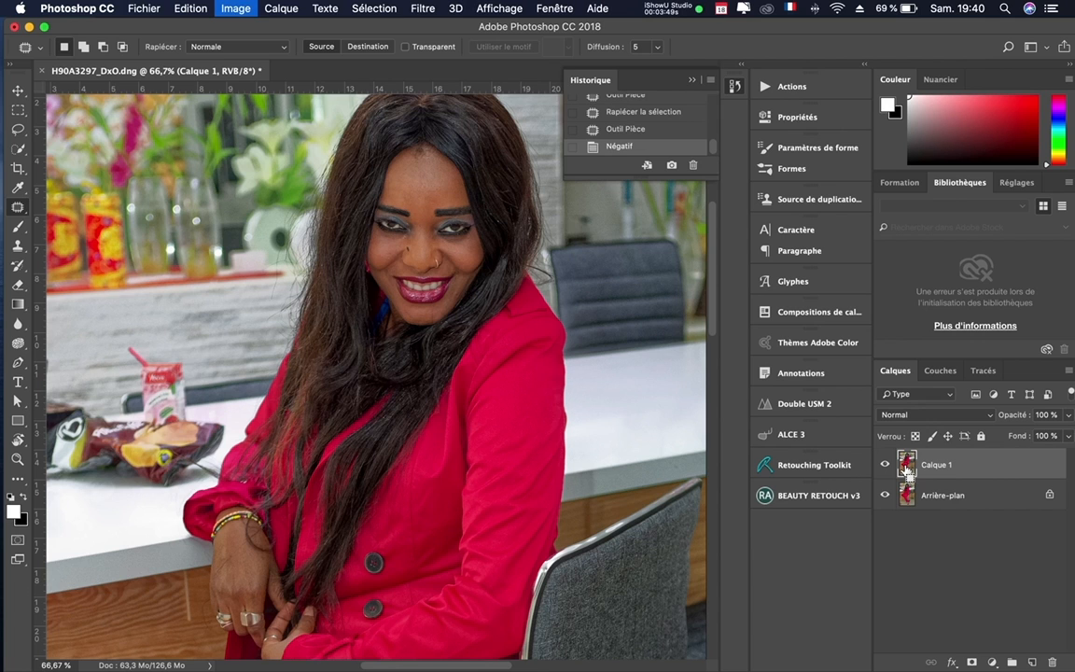
pyautogui.click(990, 416)
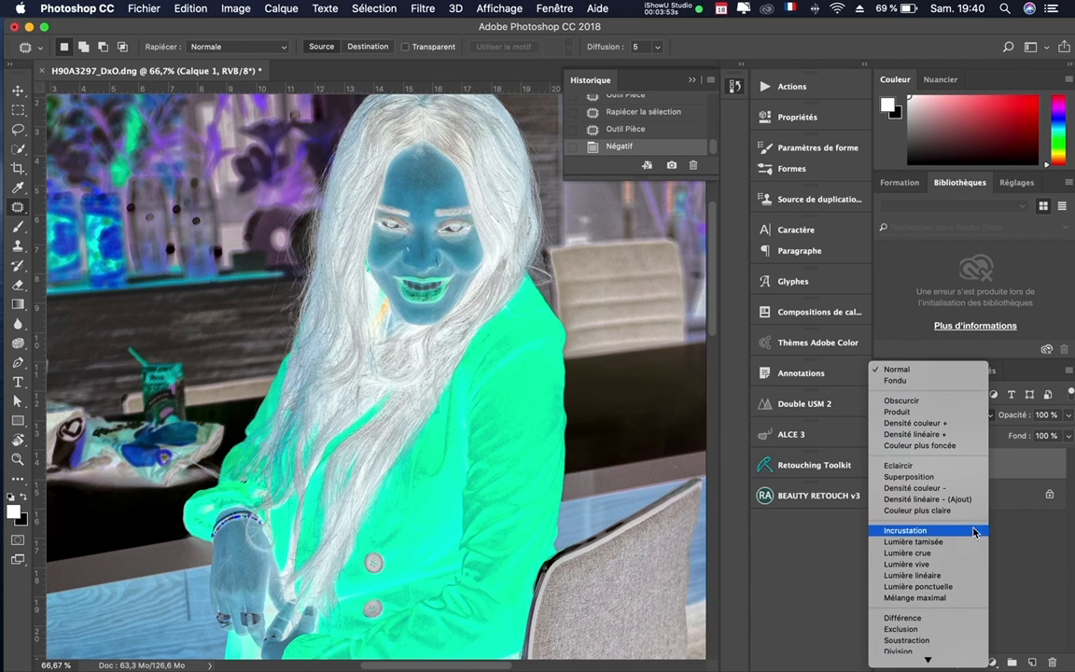
pyautogui.click(920, 564)
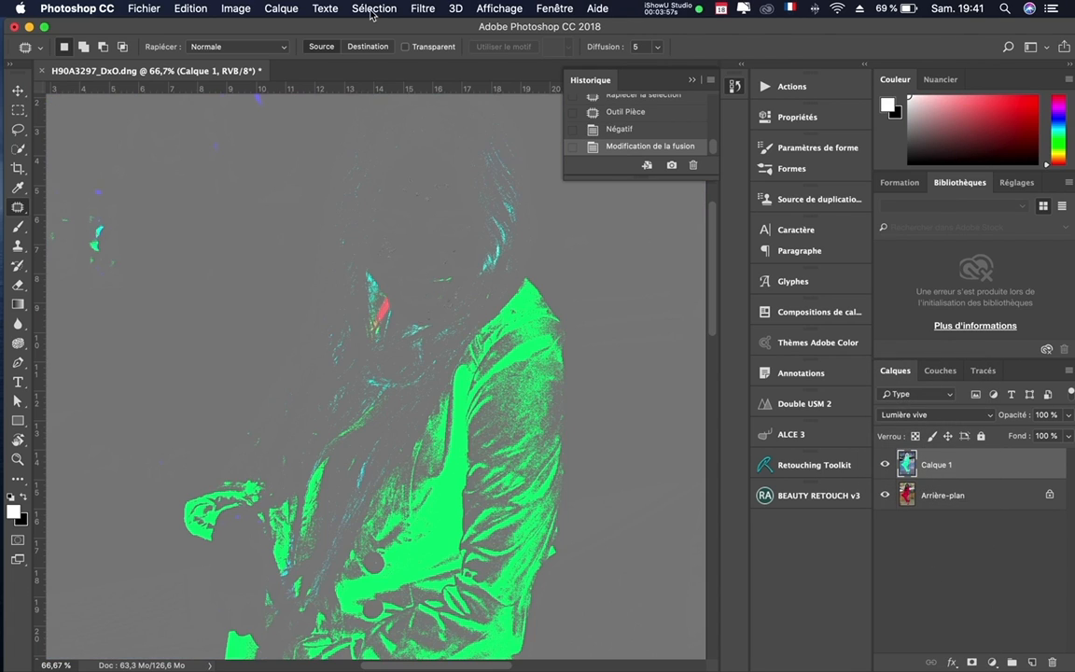
# Apply a High Pass filter with a 24,7 pixel radius to the inverted layer.
pyautogui.click(423, 8)
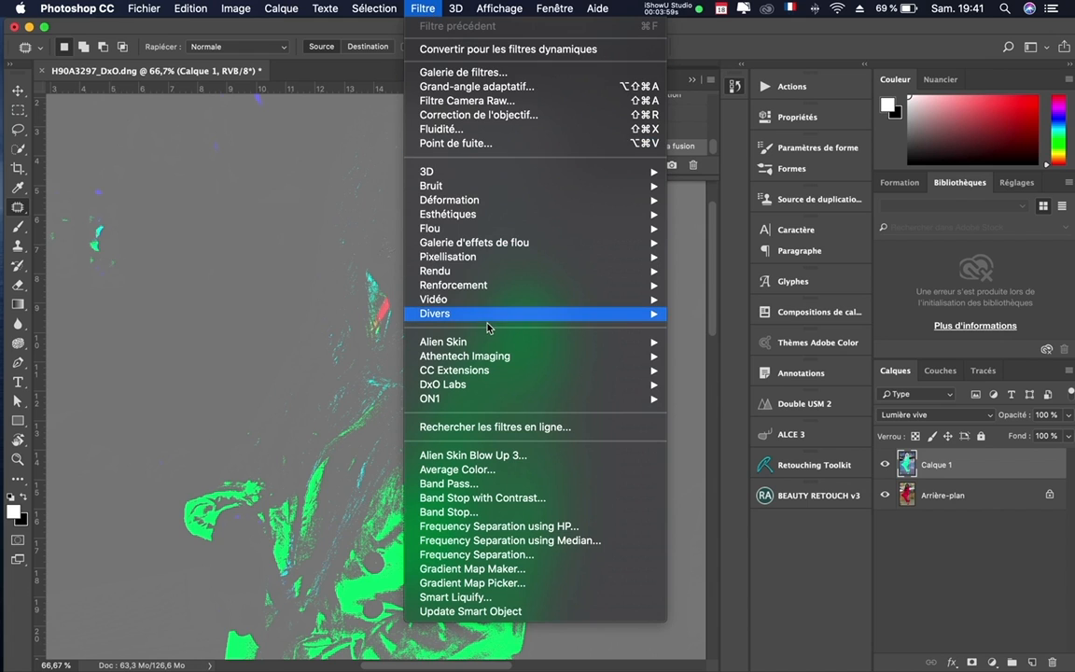
pyautogui.moveTo(452, 314)
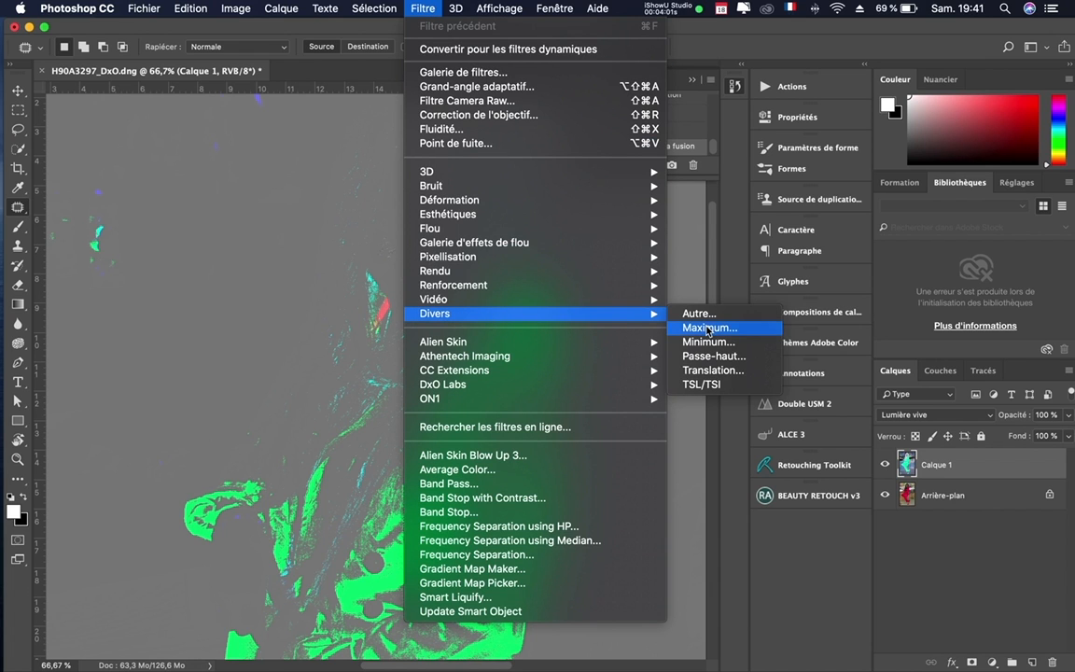
pyautogui.click(718, 357)
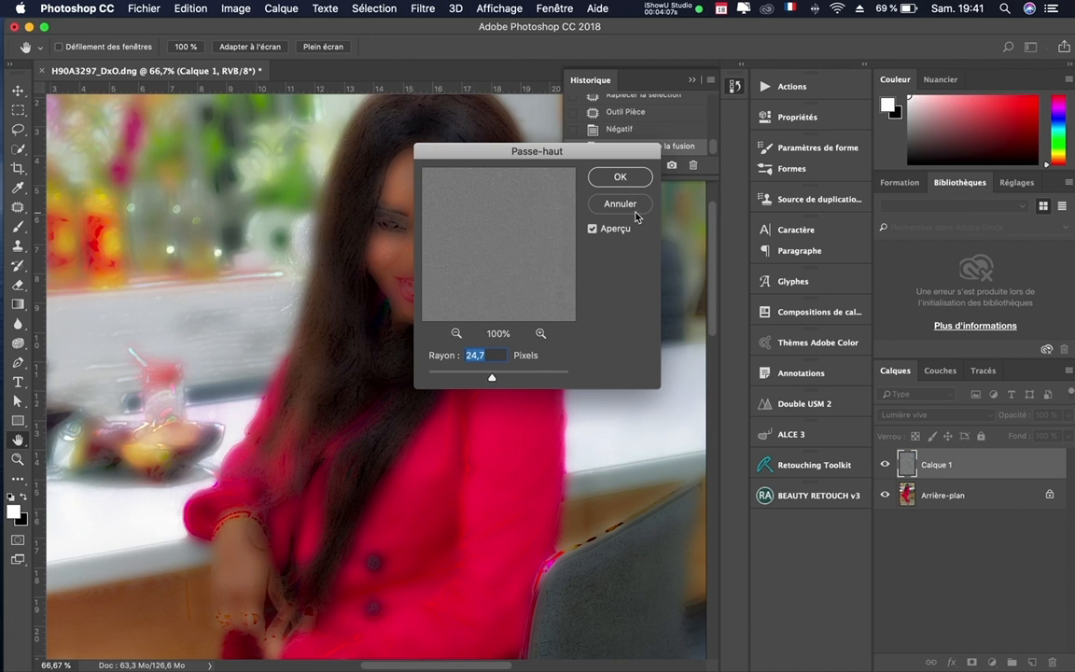
pyautogui.click(620, 176)
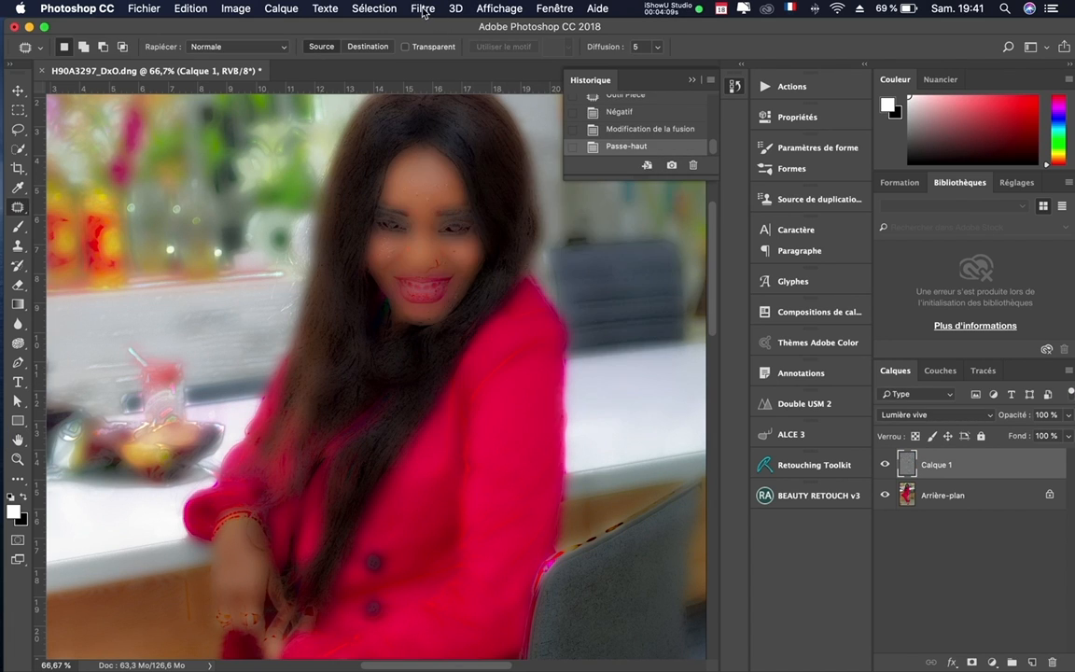
# Apply a Gaussian blur with a 4,7 pixel radius to the high-pass layer and hide its effect behind a black layer mask.
pyautogui.click(423, 9)
pyautogui.moveTo(444, 231)
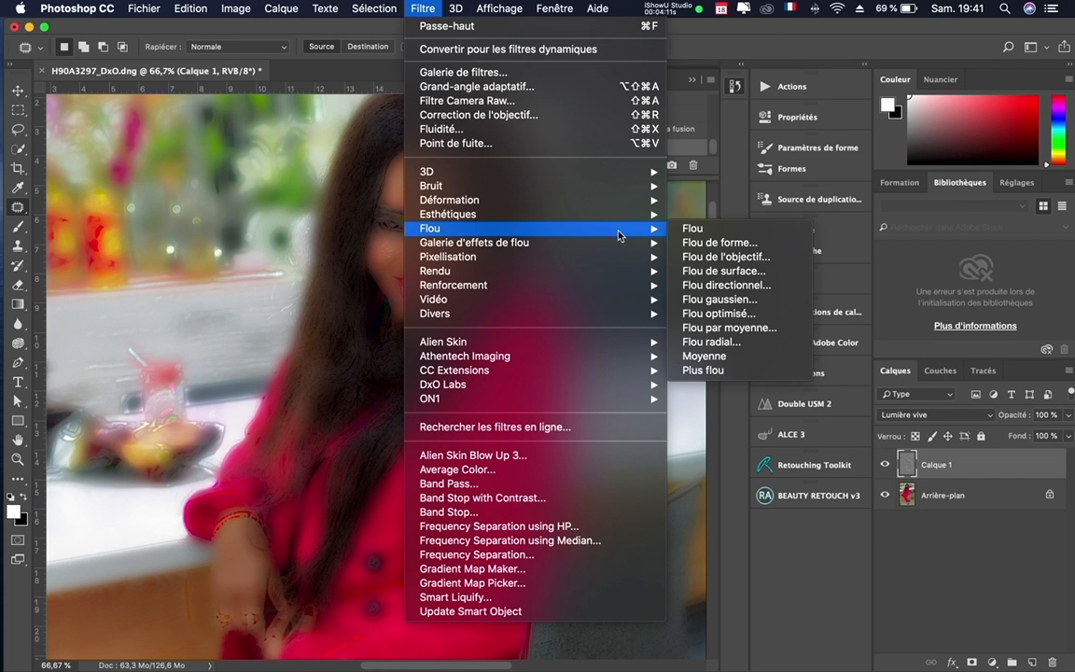
pyautogui.click(691, 300)
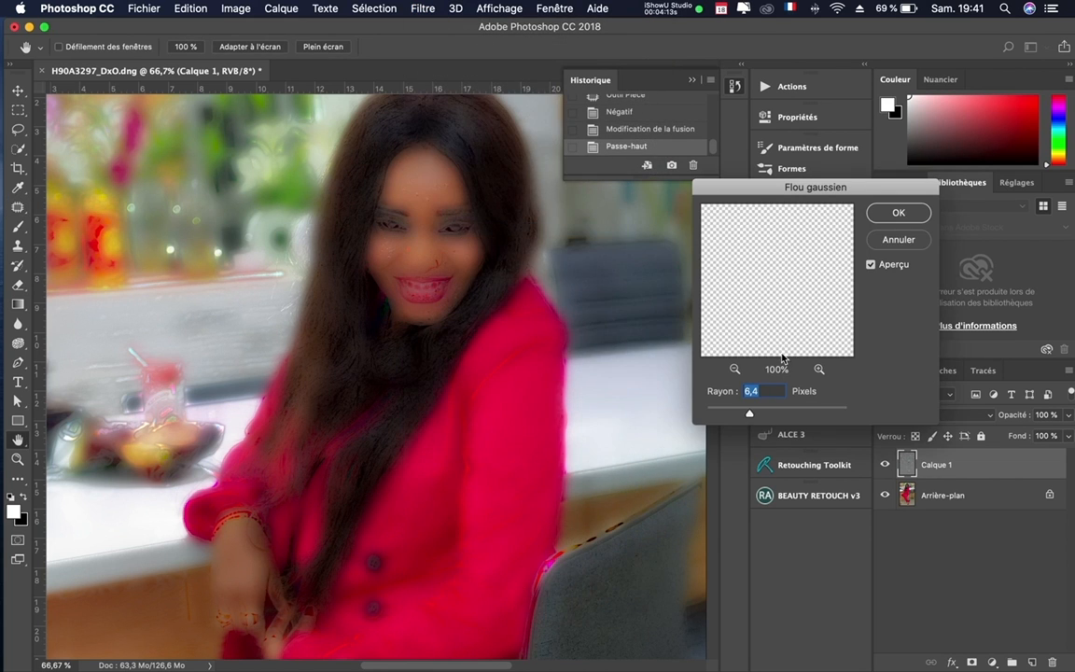
pyautogui.moveTo(750, 417); pyautogui.dragTo(743, 419)
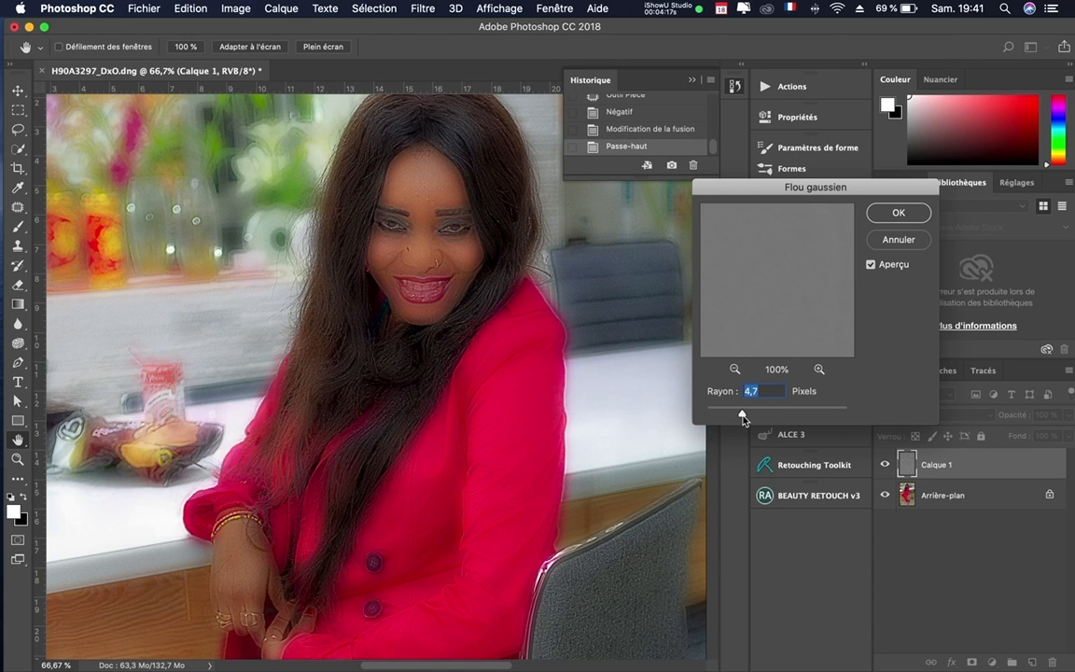
pyautogui.click(898, 214)
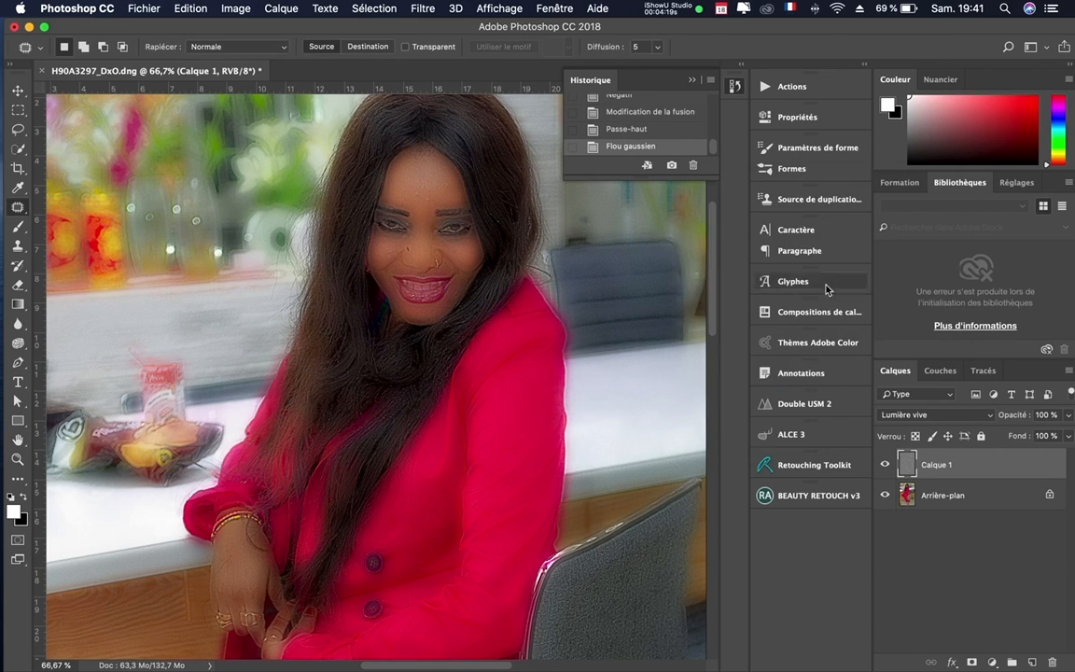
pyautogui.keyDown('alt'); pyautogui.click(971, 663); pyautogui.keyUp('alt')
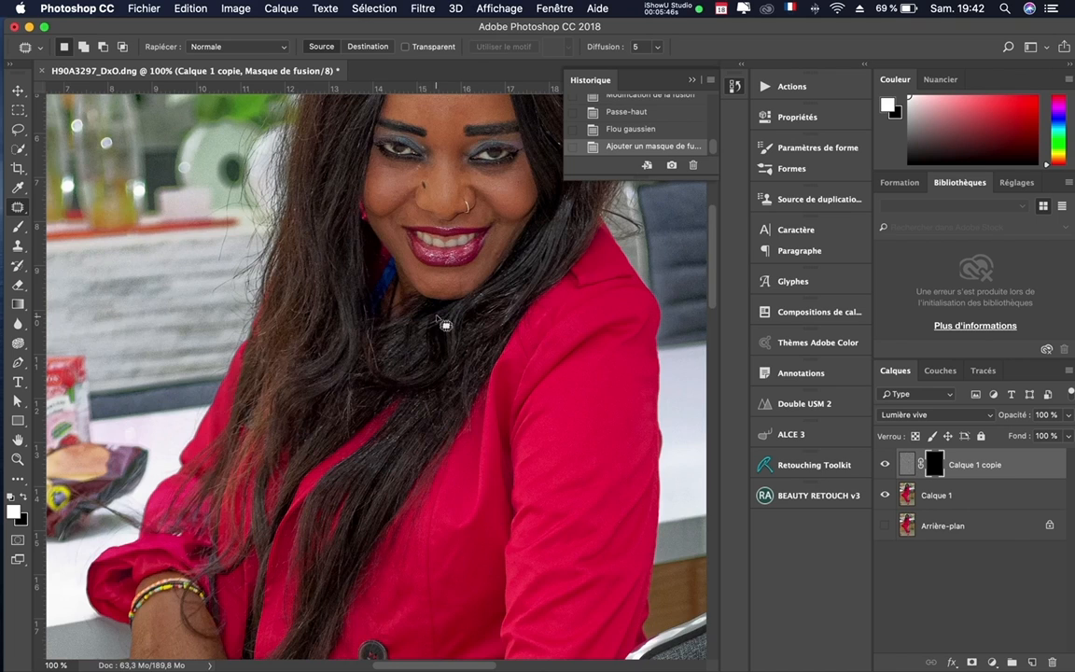
# Smooth the forehead by painting white on the mask with a soft 79 px brush at 49 % opacity.
pyautogui.scroll(4, 440, 322)
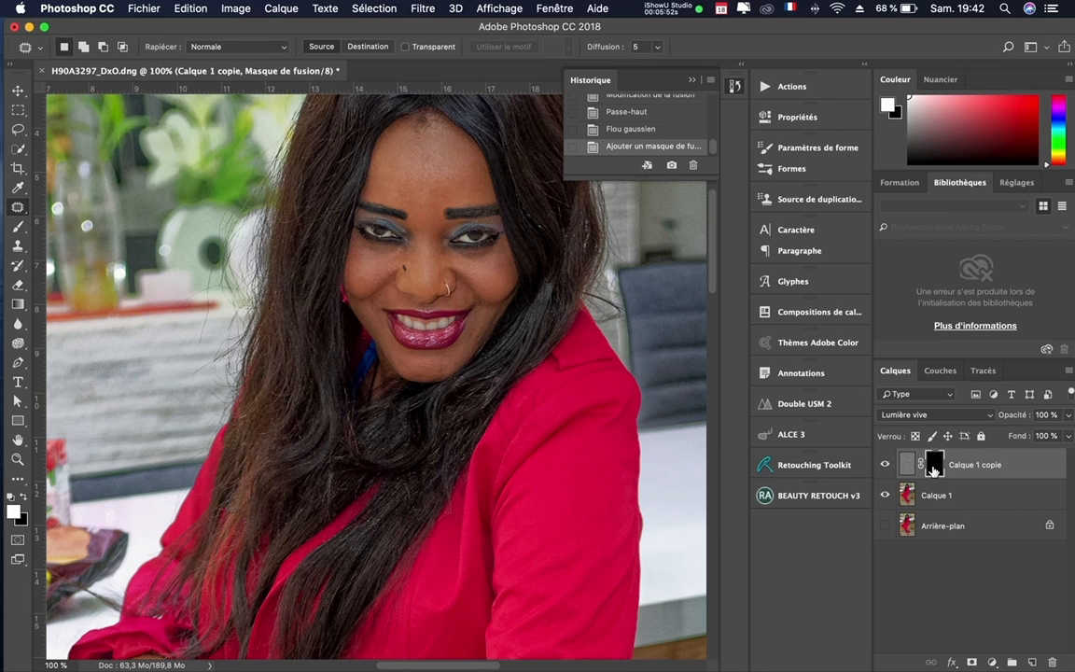
pyautogui.click(18, 230)
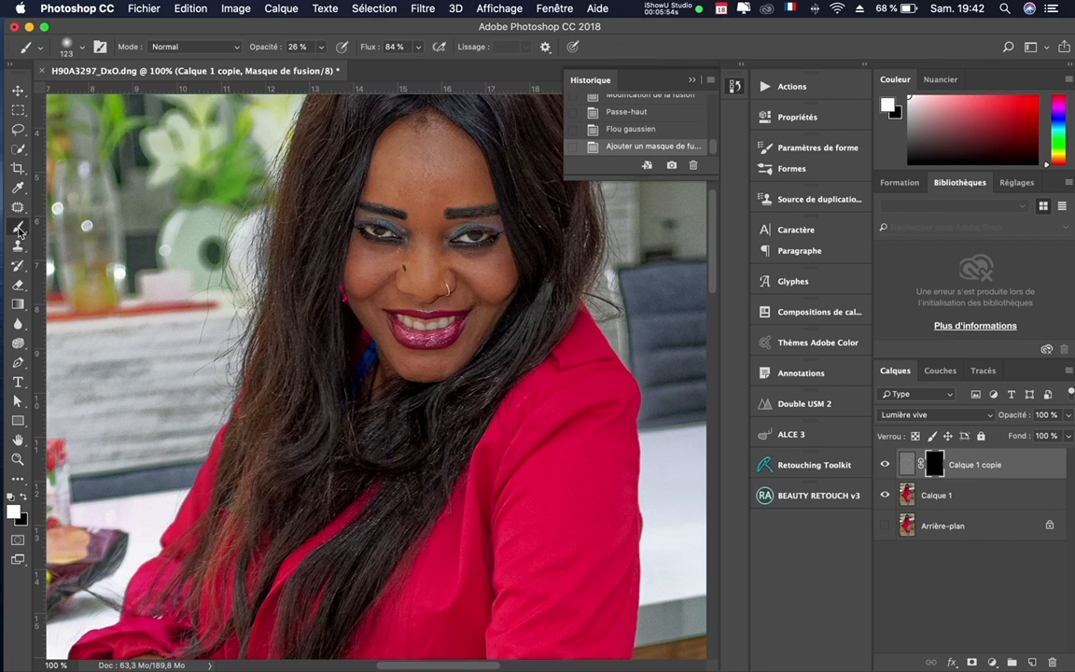
pyautogui.click(320, 46)
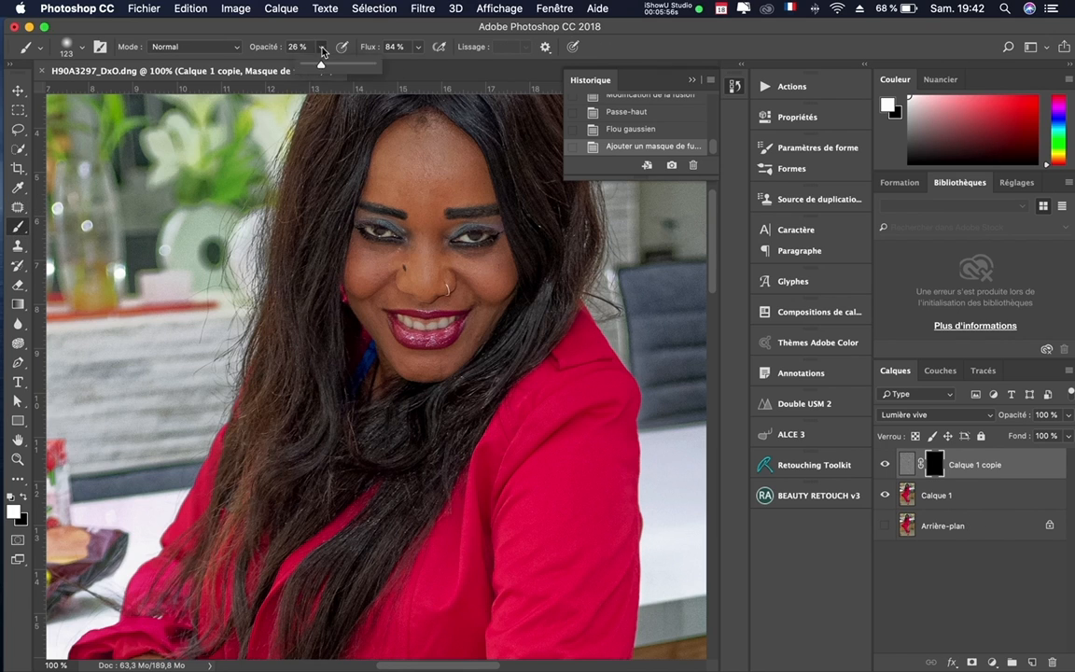
pyautogui.moveTo(297, 64); pyautogui.dragTo(337, 67)
pyautogui.rightClick(414, 154)
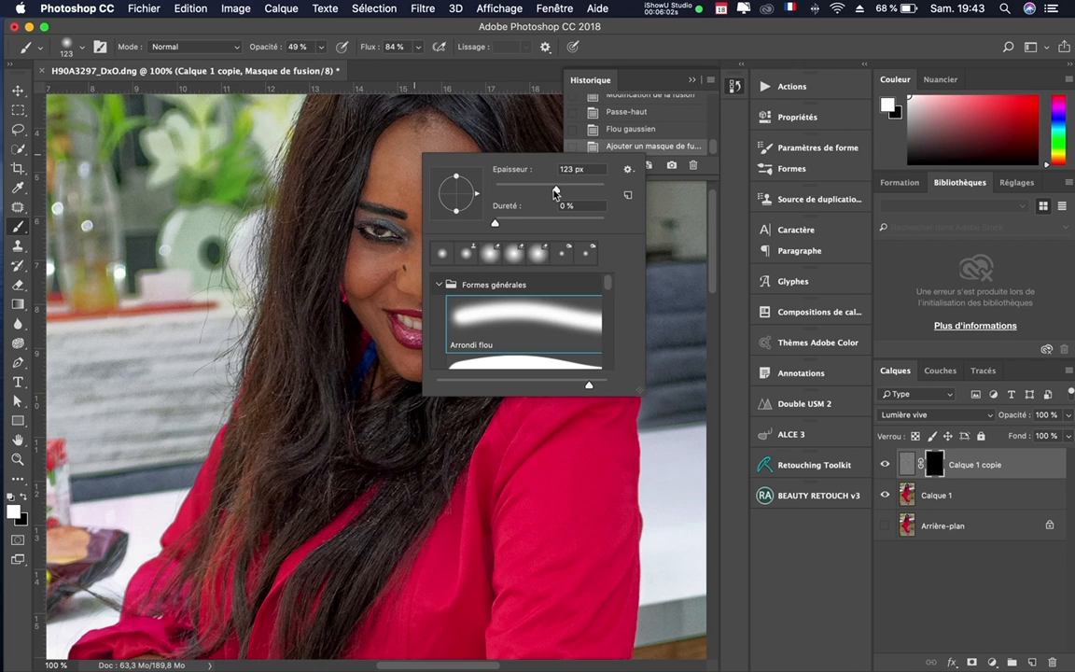
pyautogui.moveTo(563, 190); pyautogui.dragTo(550, 193)
pyautogui.moveTo(551, 194); pyautogui.dragTo(539, 193)
pyautogui.click(401, 145)
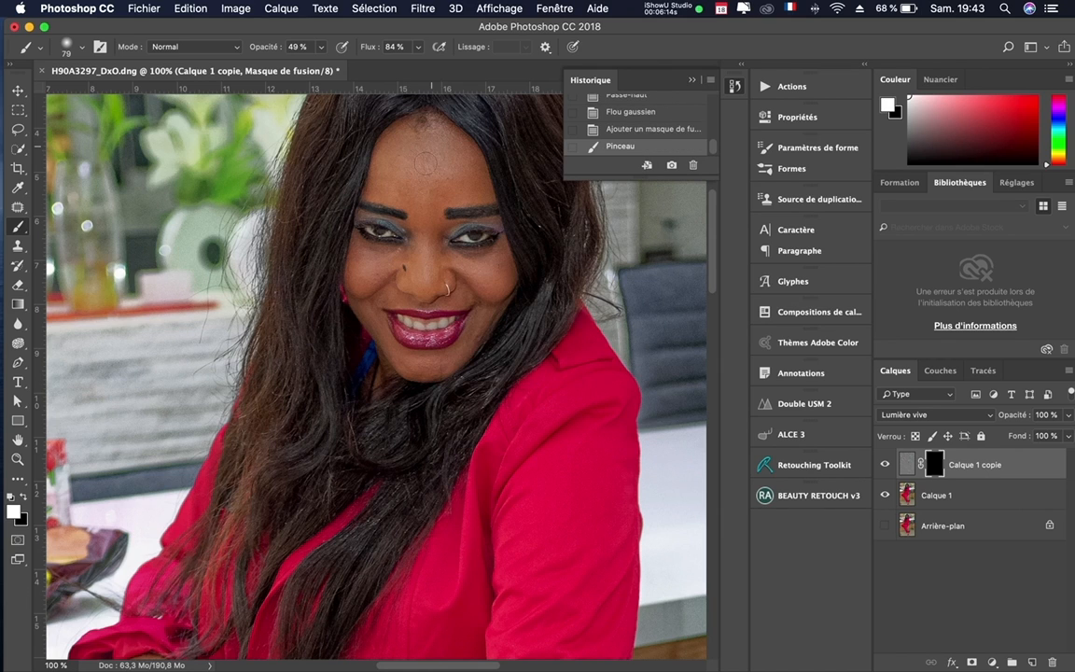
pyautogui.moveTo(426, 163); pyautogui.dragTo(415, 167)
pyautogui.moveTo(410, 146); pyautogui.dragTo(406, 156)
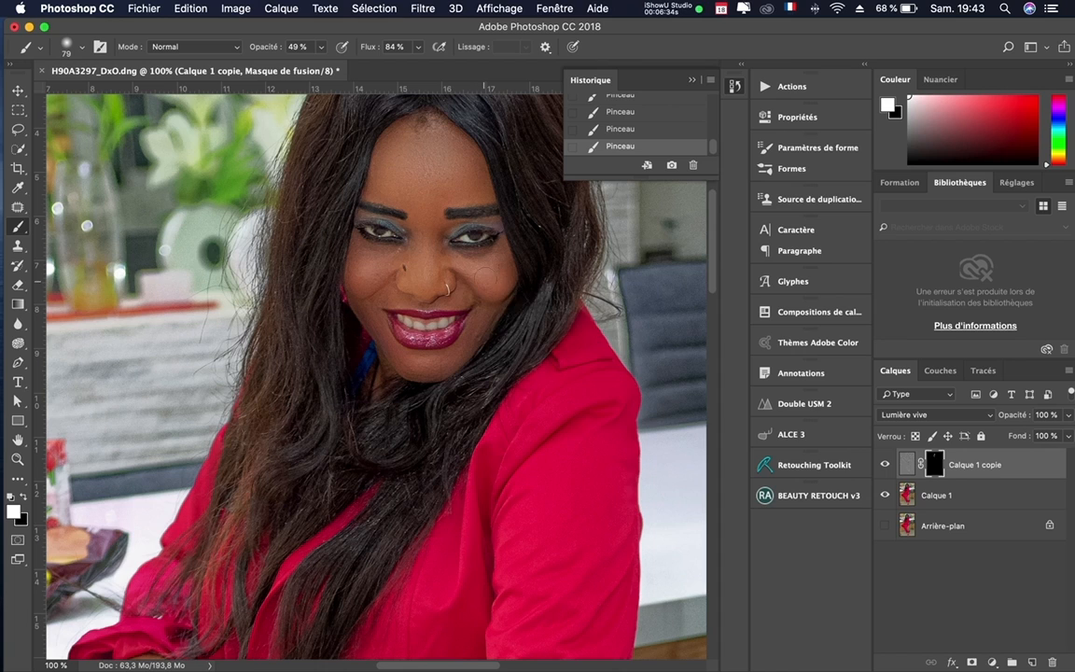
# Paint the mask over the finer areas of the face with a 53 px brush, and step back over the last two strokes.
pyautogui.rightClick(462, 269)
pyautogui.moveTo(607, 308); pyautogui.dragTo(598, 311)
pyautogui.click(436, 231)
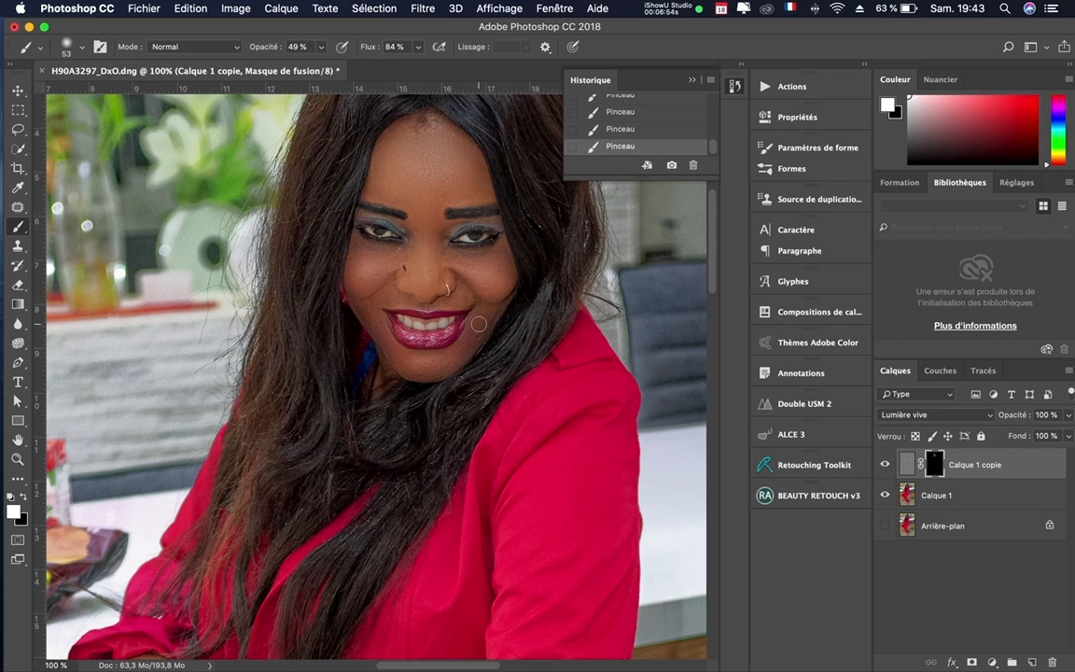
pyautogui.click(621, 112)
# Smooth the skin of the hands by painting white on the mask with an 81 px brush.
pyautogui.scroll(-10, 409, 487)
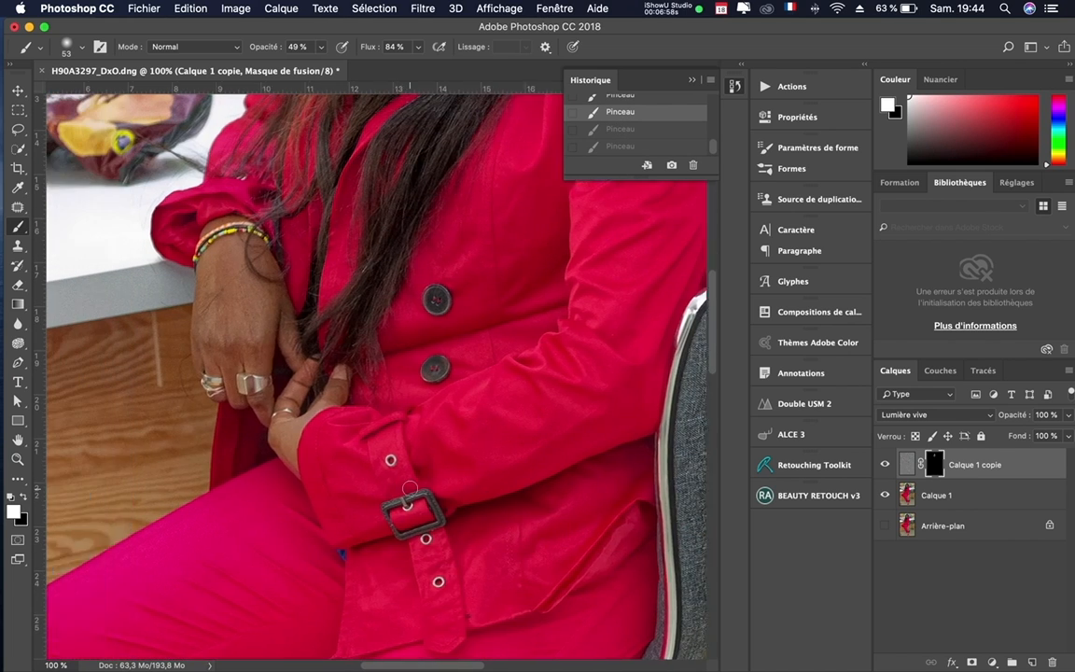
pyautogui.hscroll(-5, 409, 487)
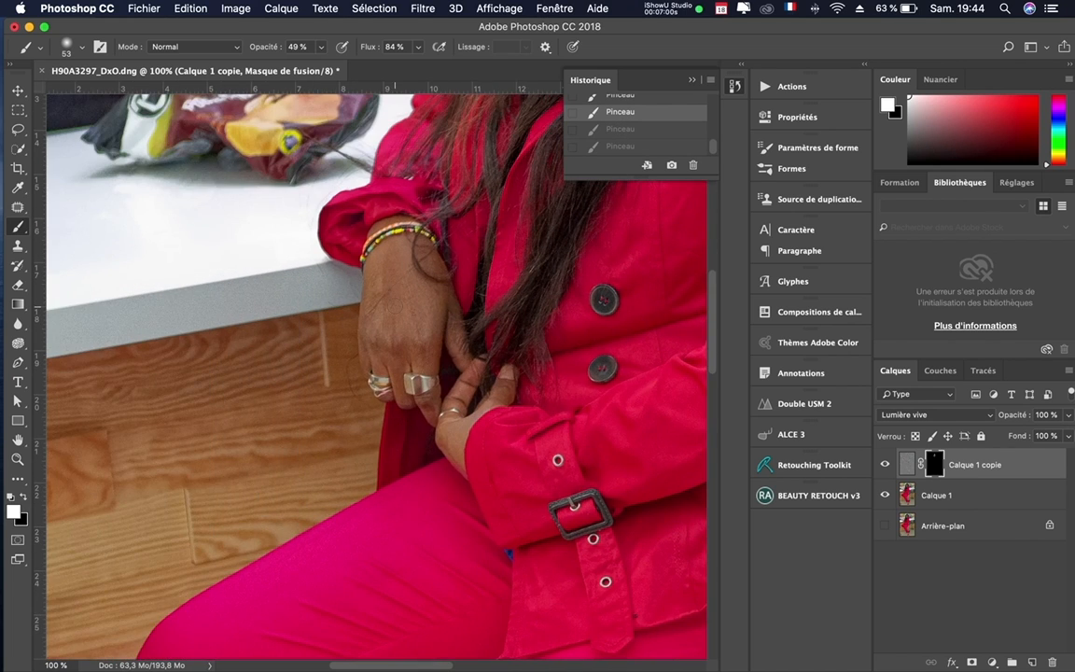
pyautogui.rightClick(395, 306)
pyautogui.click(519, 342)
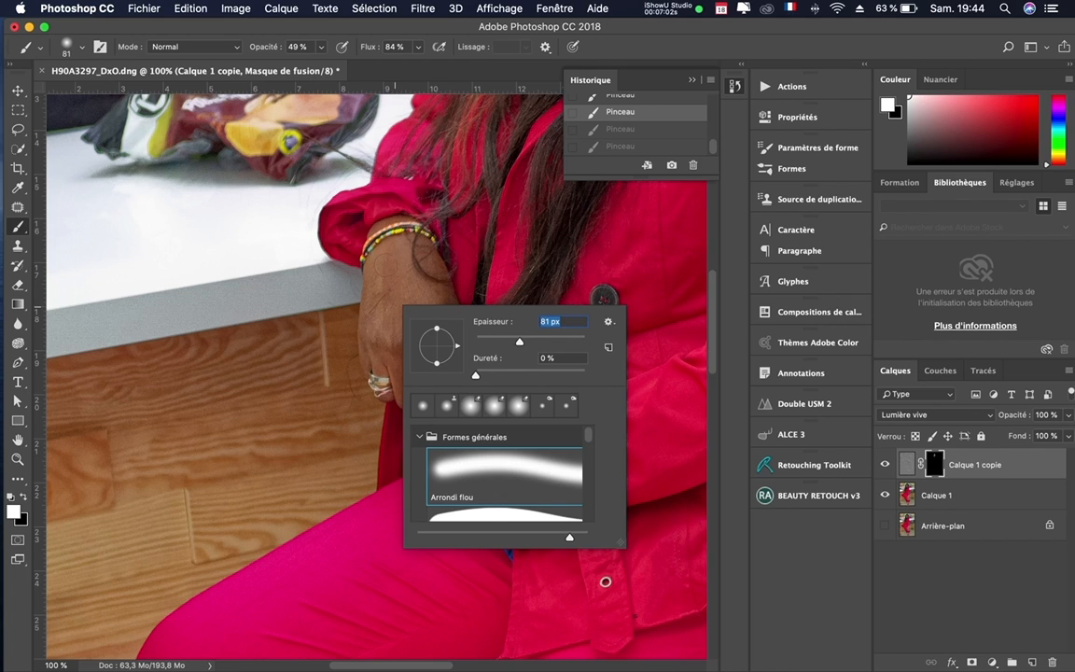
pyautogui.moveTo(383, 289); pyautogui.dragTo(390, 318)
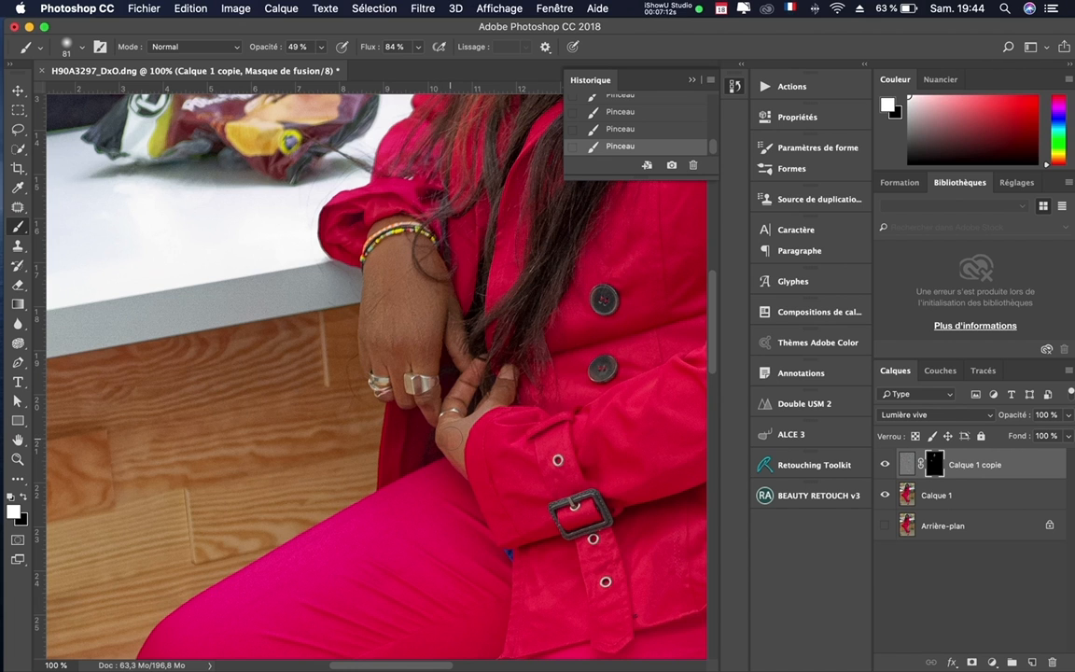
# Paint the smoothing mask over the bare foot above the shoe and undo the last stroke.
pyautogui.scroll(-10, 415, 404)
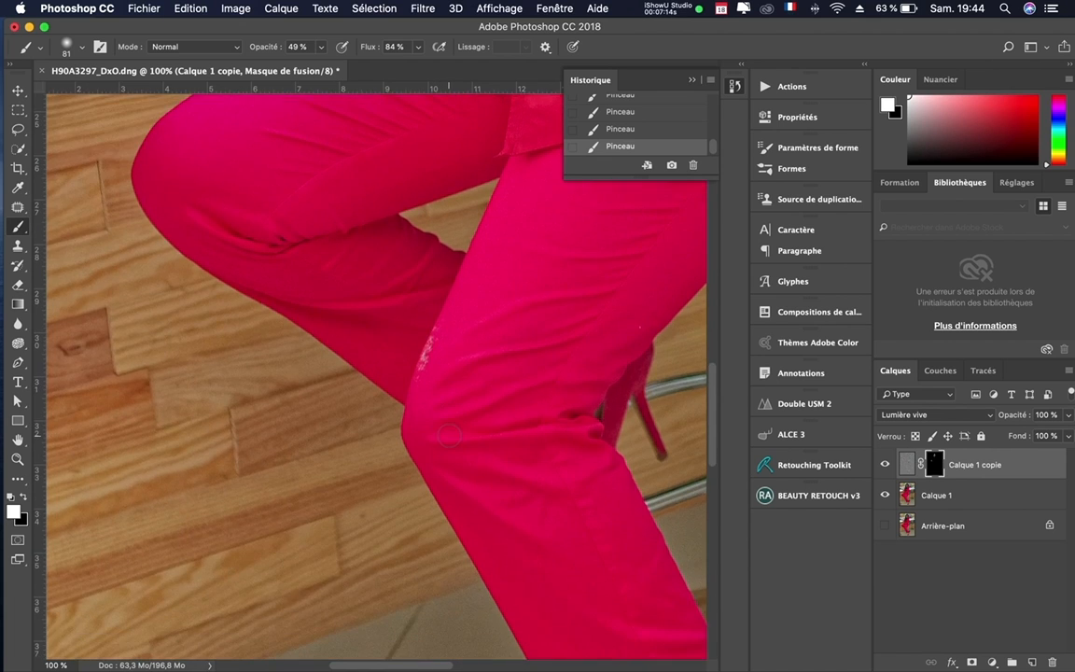
pyautogui.scroll(-10, 449, 436)
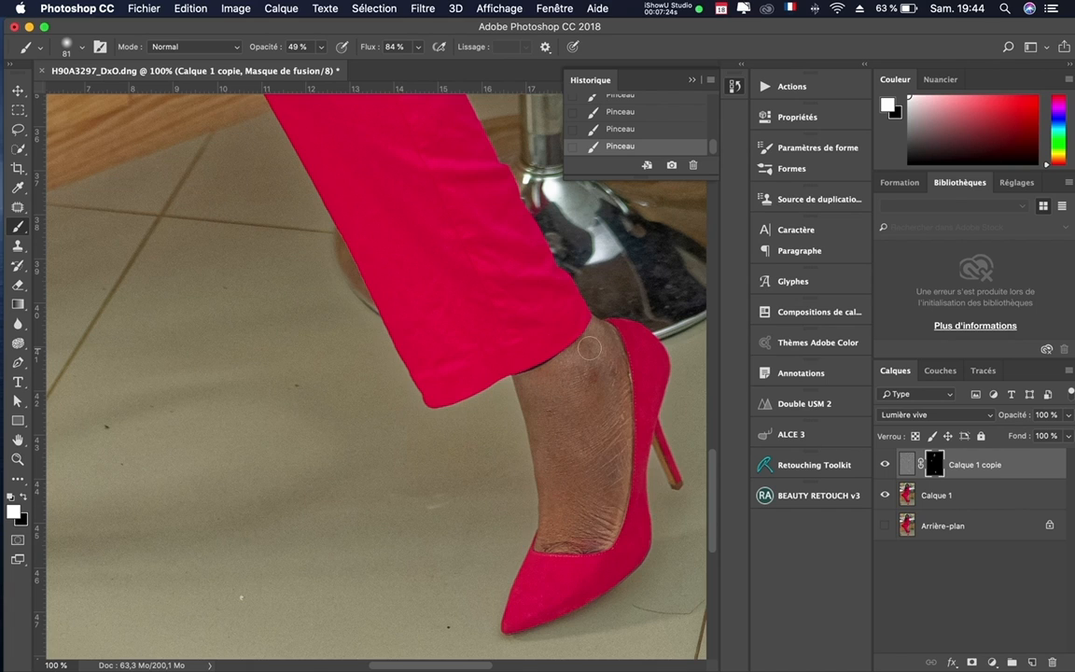
pyautogui.press('super+z')
# Check the full retouched image and create a Hair Highlights layer with the BEAUTY RETOUCH actions.
pyautogui.press('super+0')
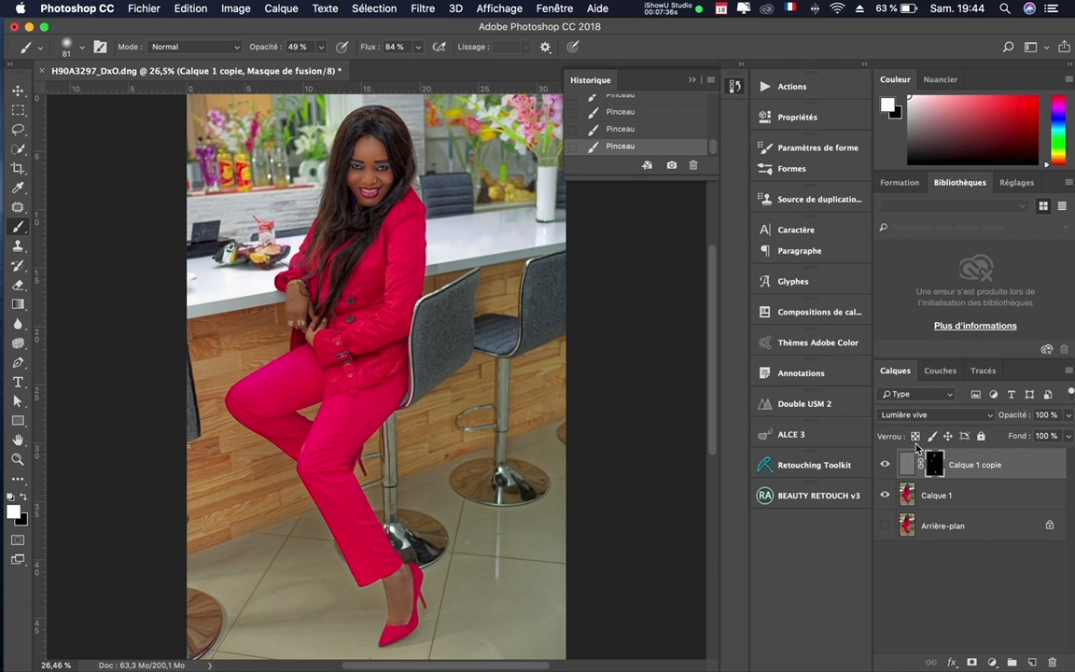
pyautogui.click(911, 467)
pyautogui.press('super+plus')
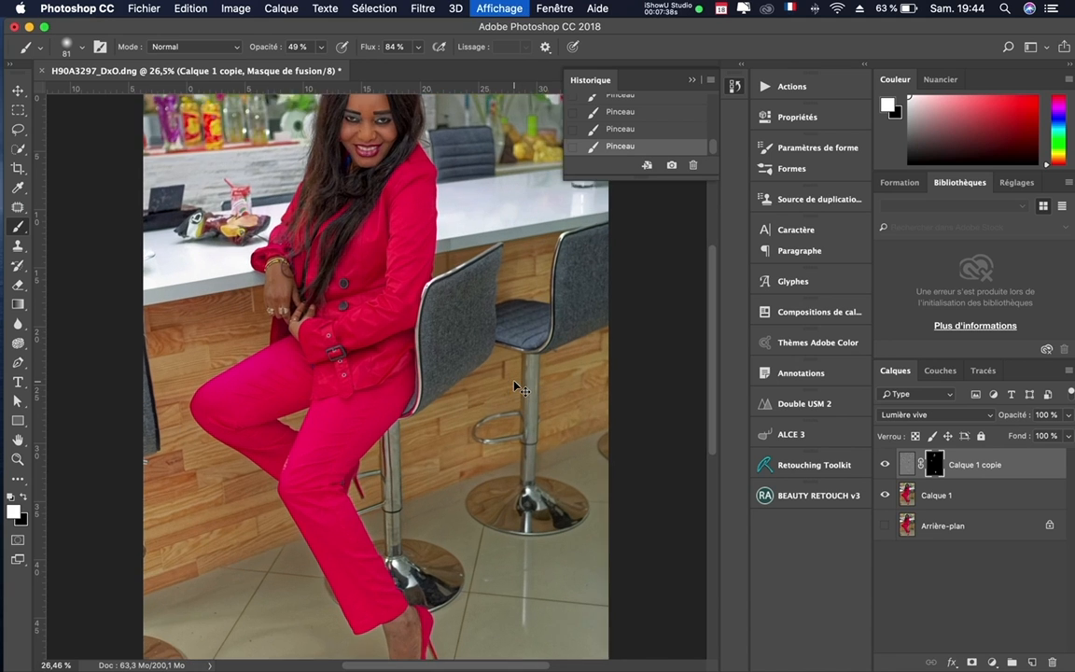
pyautogui.scroll(5, 354, 219)
pyautogui.hscroll(-5, 364, 217)
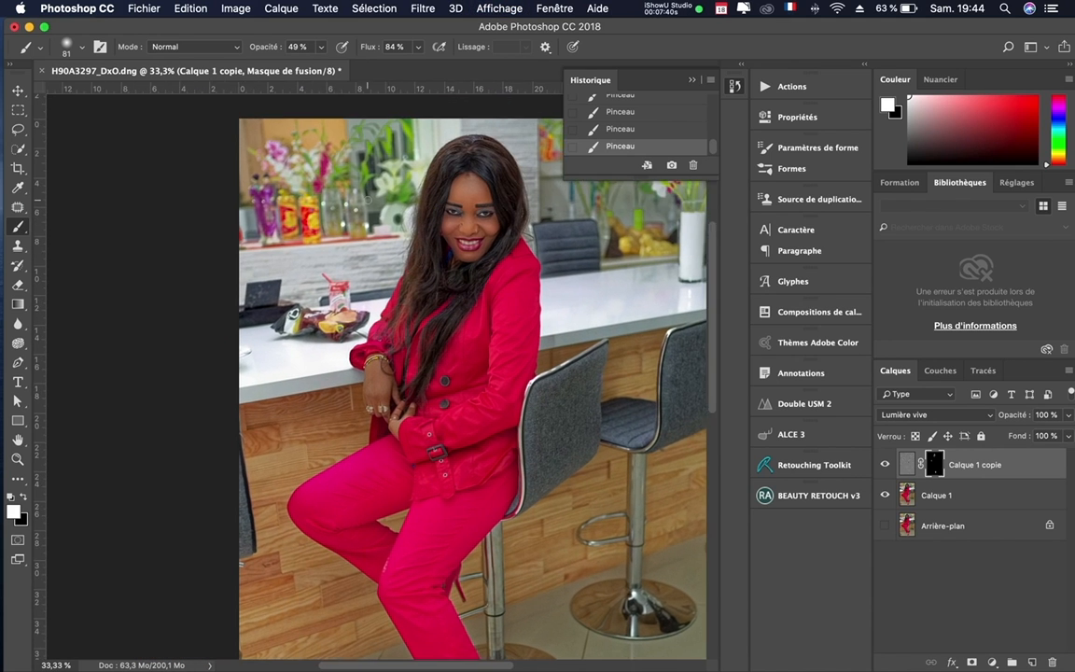
pyautogui.hscroll(3, 367, 217)
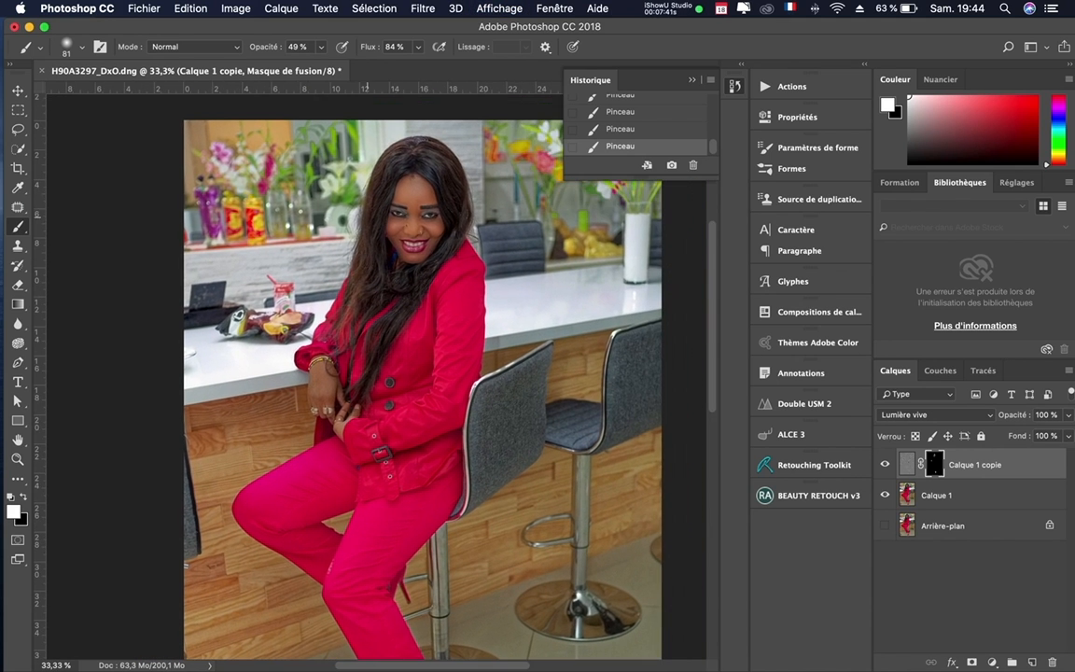
pyautogui.click(766, 500)
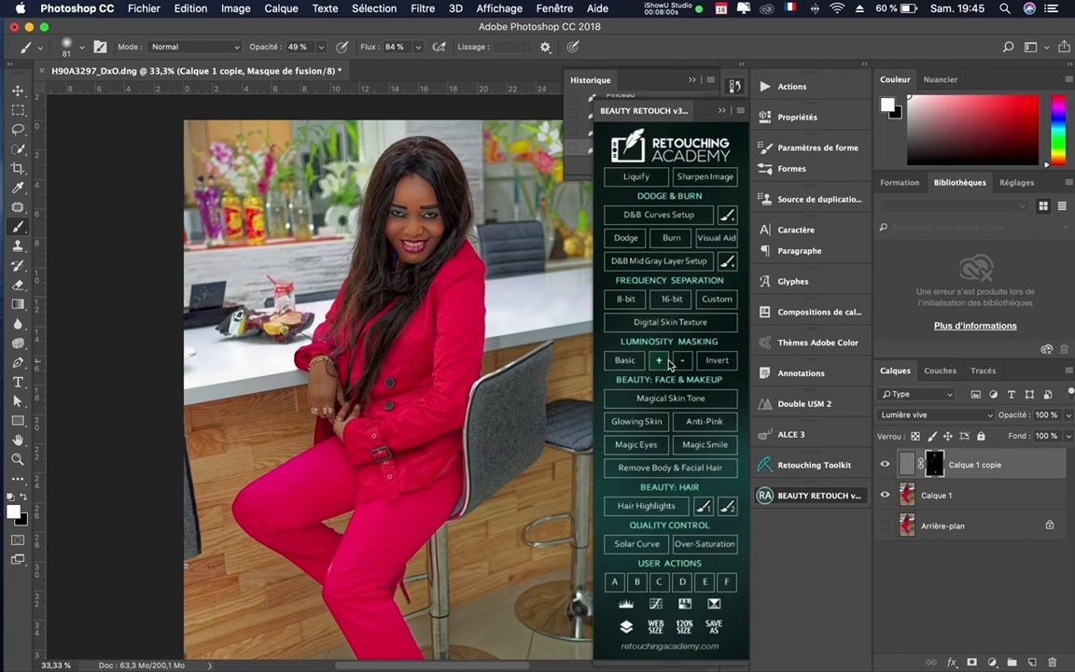
pyautogui.click(643, 507)
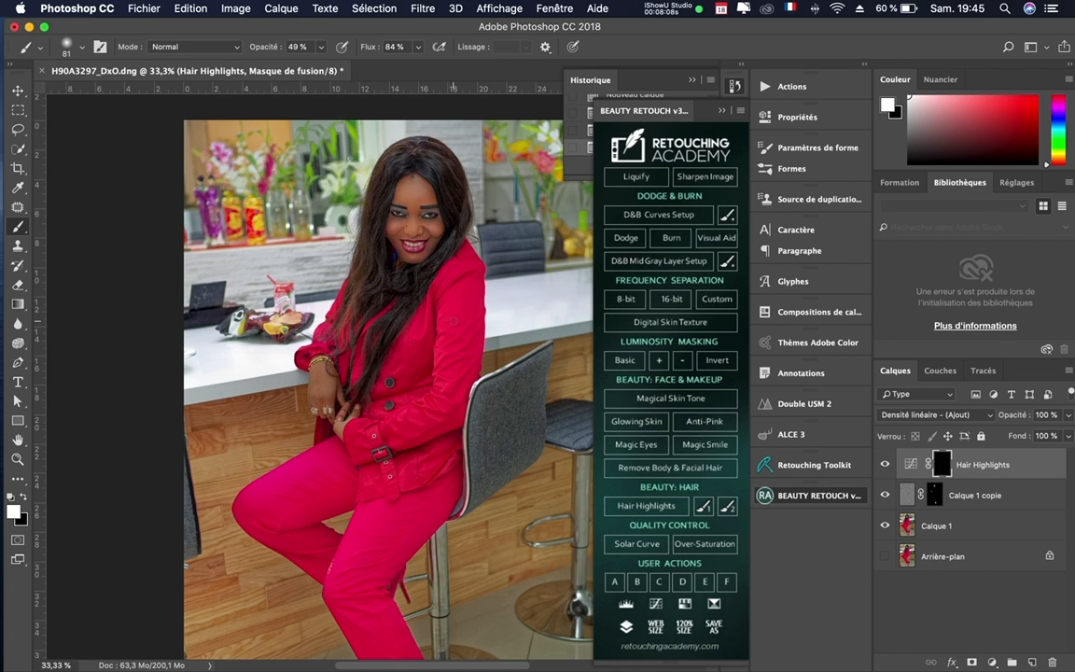
# Lighten the hair beside the forehead on the Hair Highlights mask with a soft 112 px white brush at 6 % opacity.
pyautogui.press('super+plus')
pyautogui.scroll(5, 454, 321)
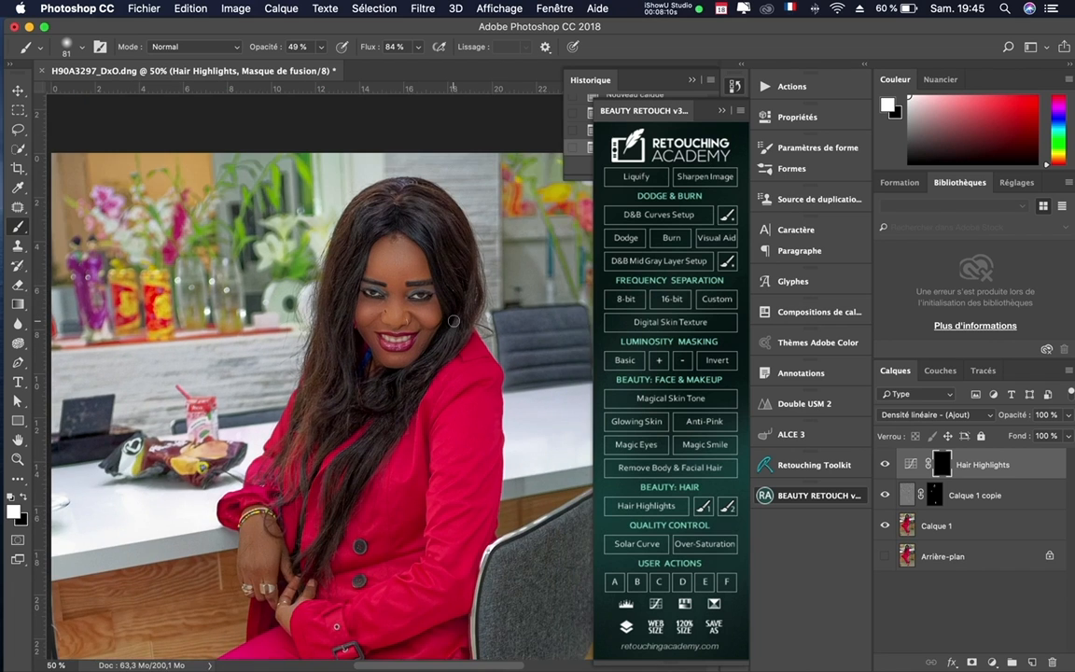
pyautogui.press('super+plus')
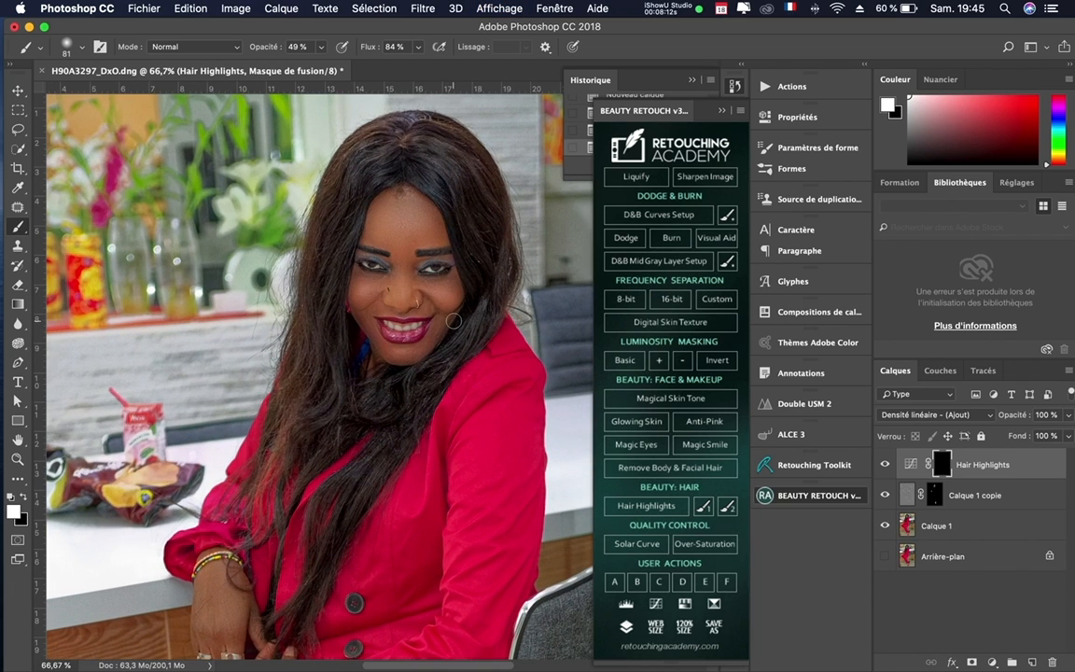
pyautogui.click(321, 46)
pyautogui.moveTo(294, 69)
pyautogui.mouseDown()
pyautogui.moveTo(265, 64)
pyautogui.moveTo(292, 68)
pyautogui.mouseUp()
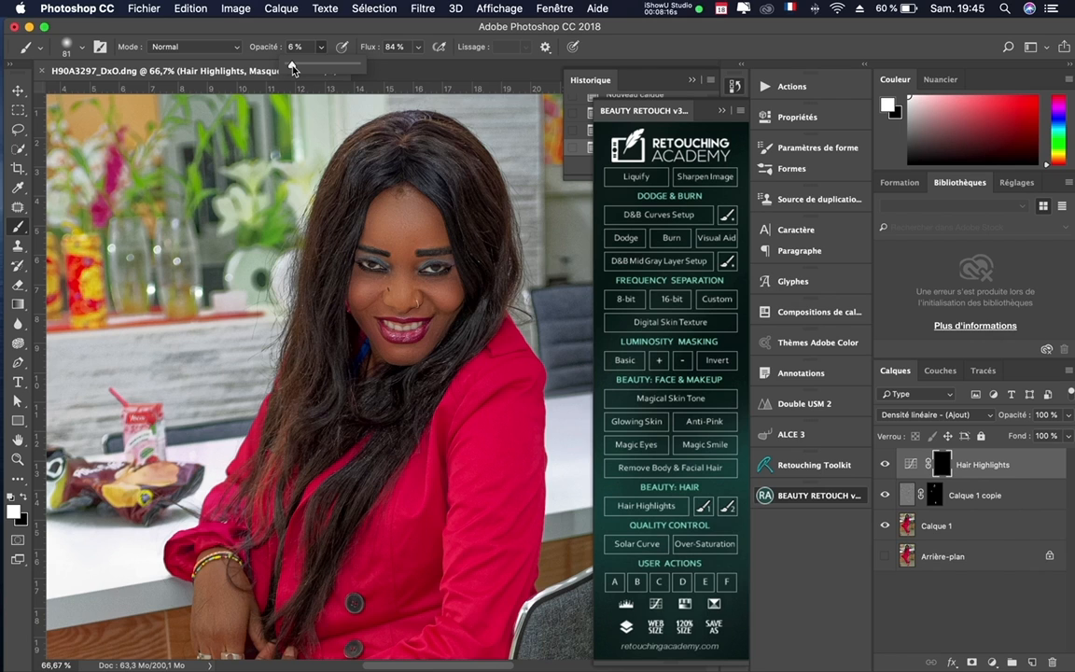
pyautogui.rightClick(332, 131)
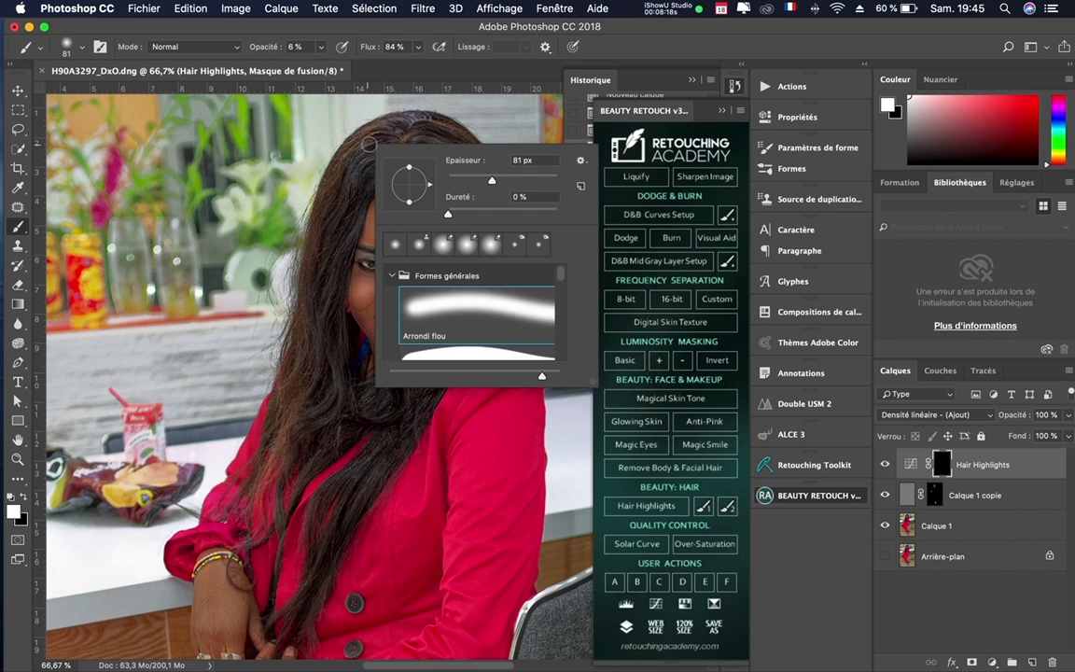
pyautogui.moveTo(502, 183); pyautogui.dragTo(507, 181)
pyautogui.moveTo(355, 157)
pyautogui.mouseDown()
pyautogui.moveTo(339, 197)
pyautogui.moveTo(352, 197)
pyautogui.mouseUp()
# Raise the brush opacity to 11 % and paint highlights over the hair at the crown and along the lengths below the chin.
pyautogui.click(320, 46)
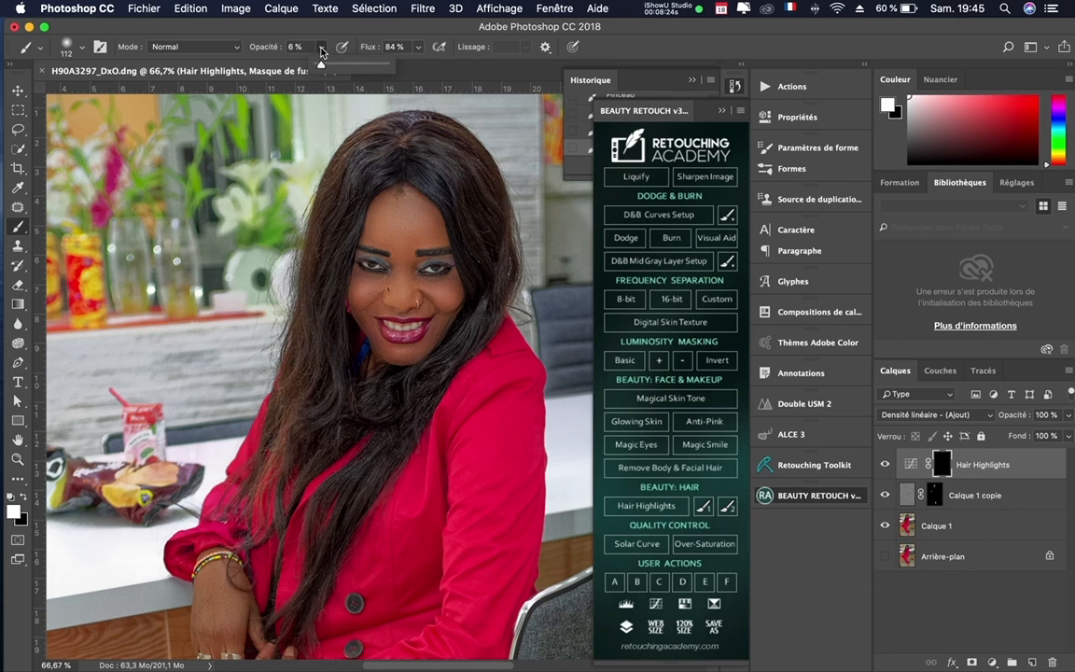
pyautogui.moveTo(320, 66); pyautogui.dragTo(323, 67)
pyautogui.click(337, 128)
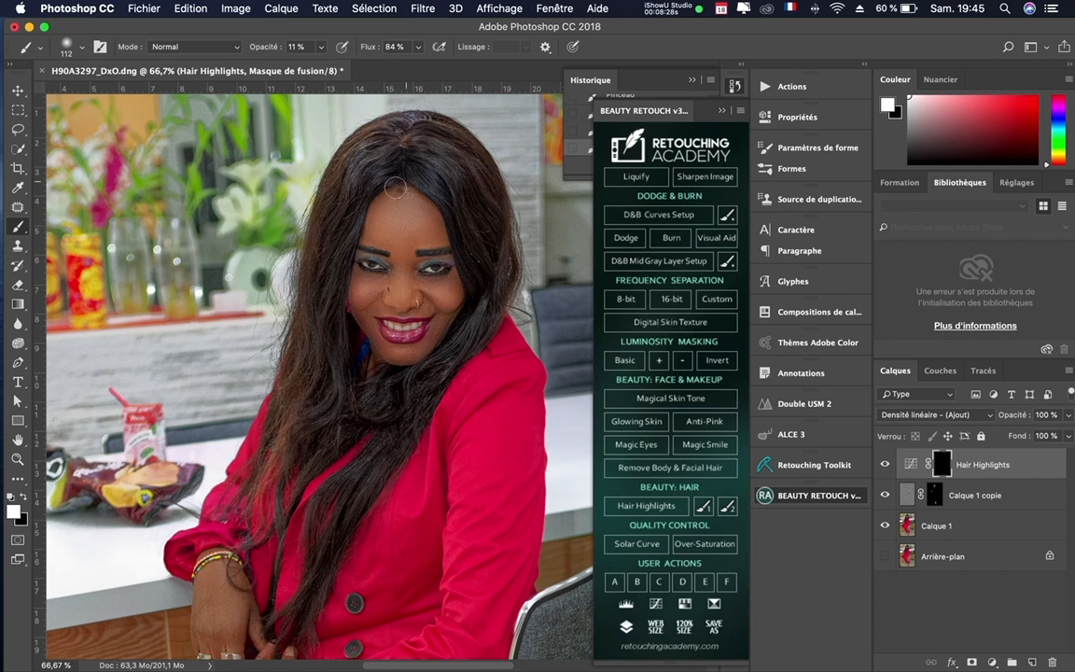
pyautogui.moveTo(446, 167)
pyautogui.mouseDown()
pyautogui.moveTo(389, 120)
pyautogui.moveTo(436, 142)
pyautogui.moveTo(376, 151)
pyautogui.moveTo(430, 183)
pyautogui.mouseUp()
pyautogui.moveTo(394, 333)
pyautogui.mouseDown()
pyautogui.moveTo(359, 357)
pyautogui.moveTo(375, 396)
pyautogui.mouseUp()
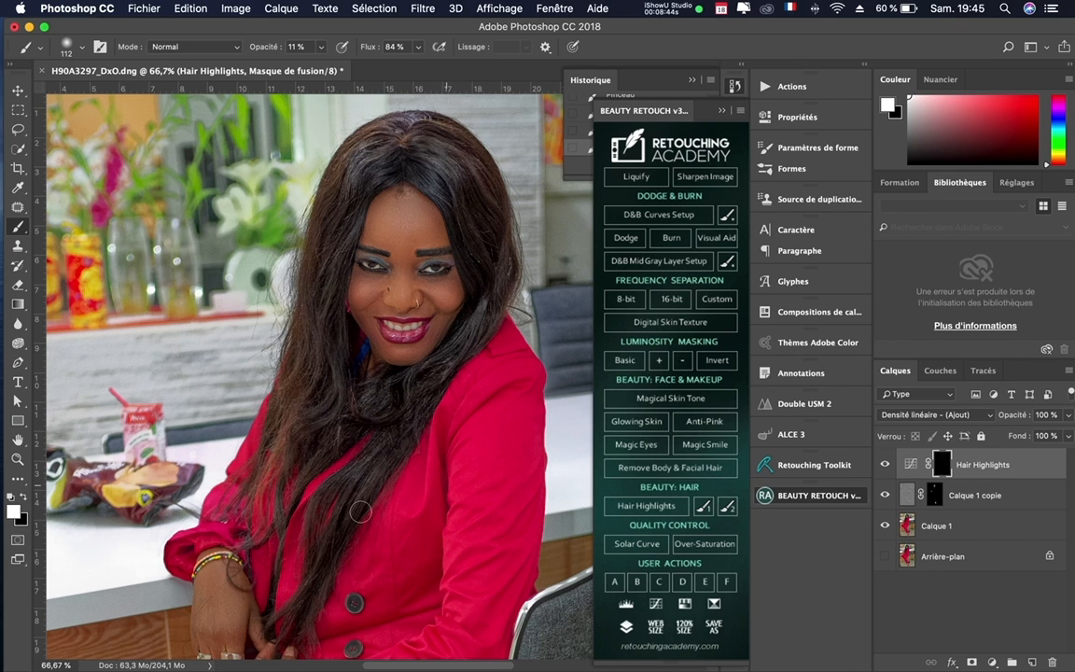
# Brighten the teeth on the Hair Highlights mask with a soft 40 px white brush at 5 % opacity.
pyautogui.press('super+0')
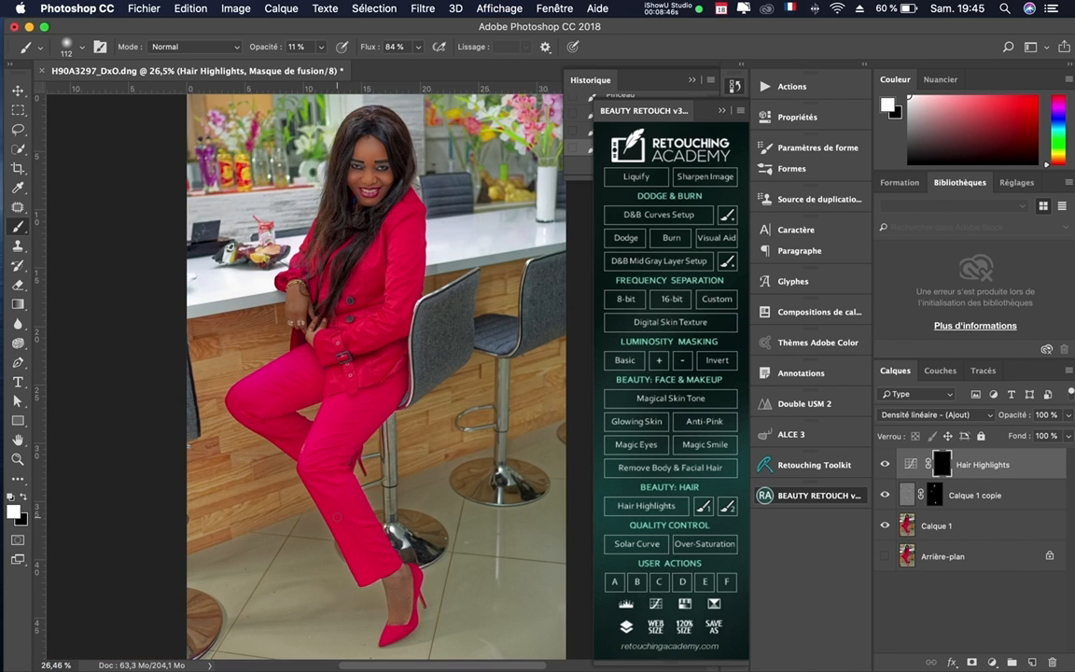
pyautogui.press('super+plus')
pyautogui.press('super+plus')
pyautogui.press('super+plus')
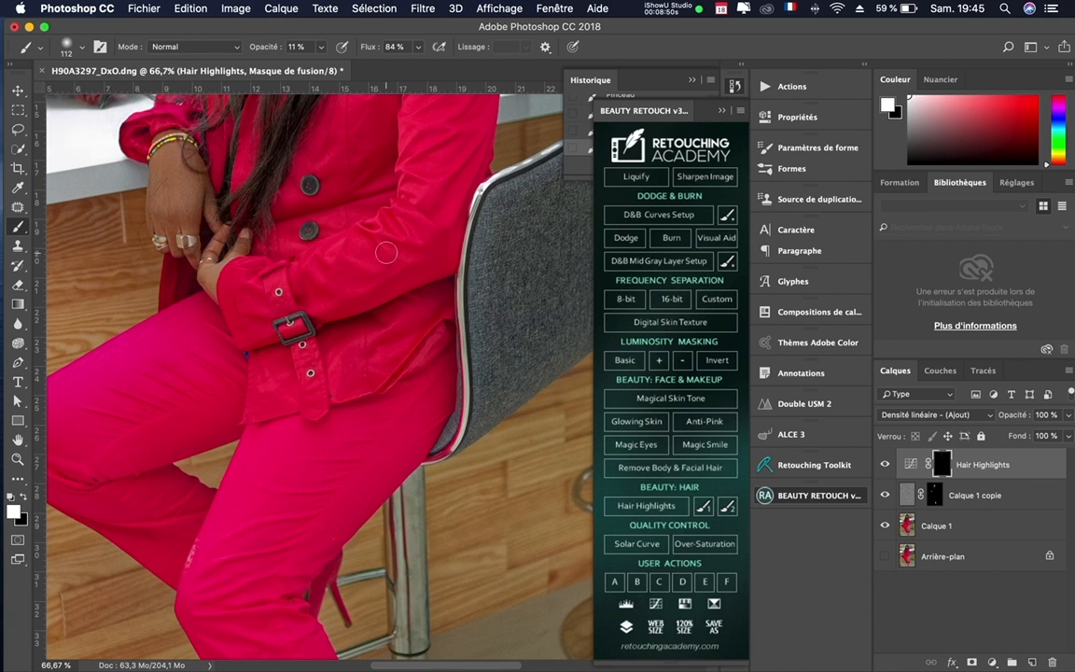
pyautogui.scroll(10, 347, 227)
pyautogui.scroll(-5, 386, 253)
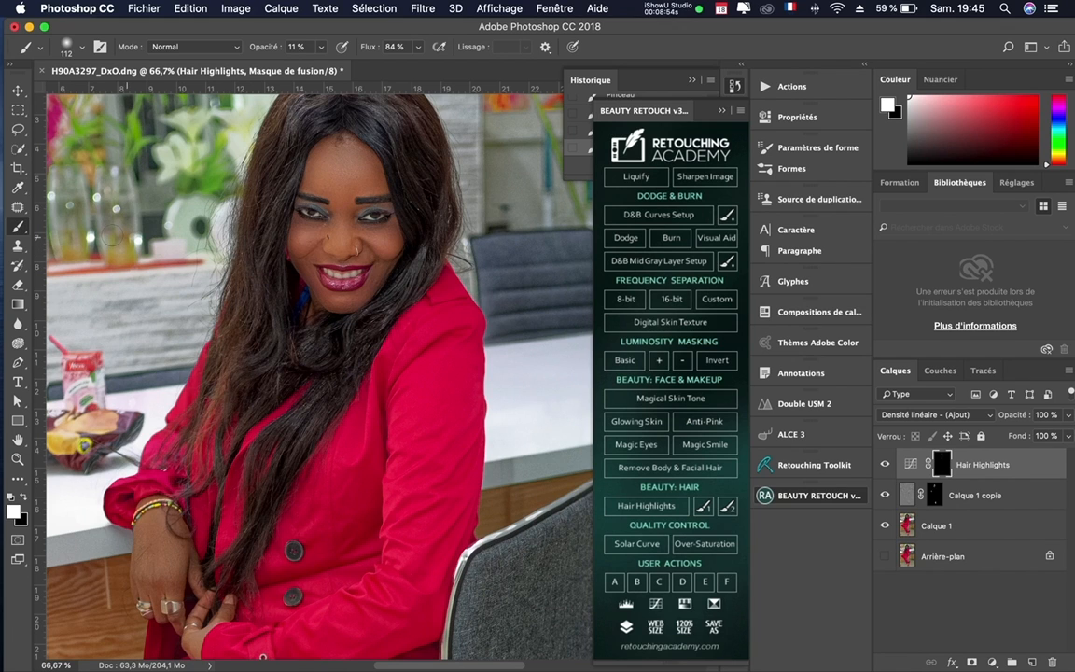
pyautogui.rightClick(378, 228)
pyautogui.moveTo(516, 266); pyautogui.dragTo(470, 265)
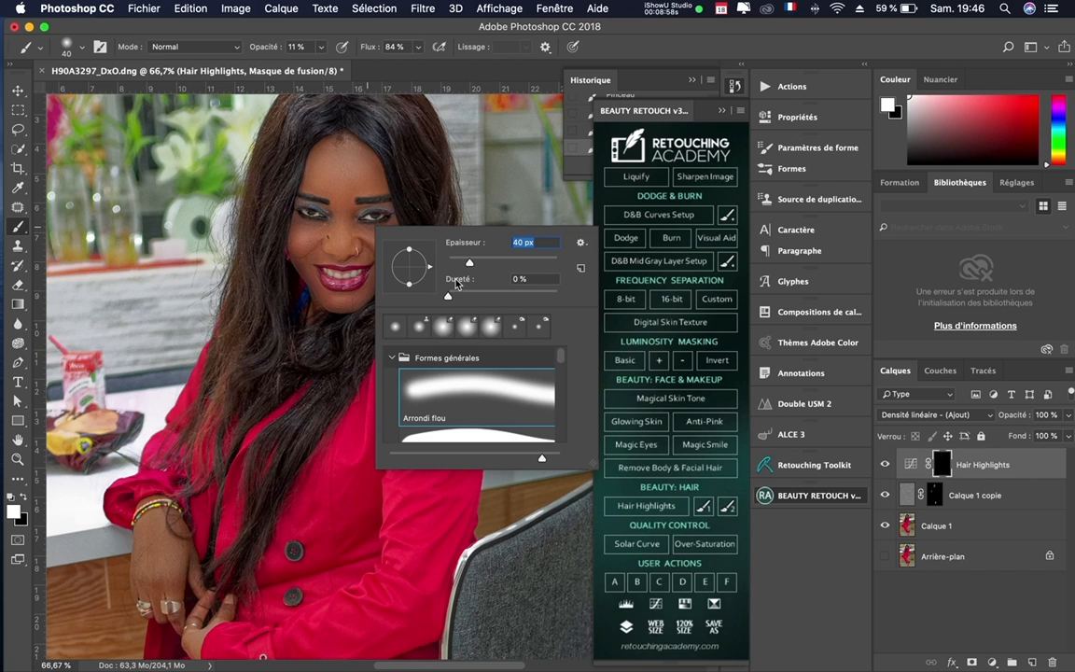
pyautogui.click(290, 54)
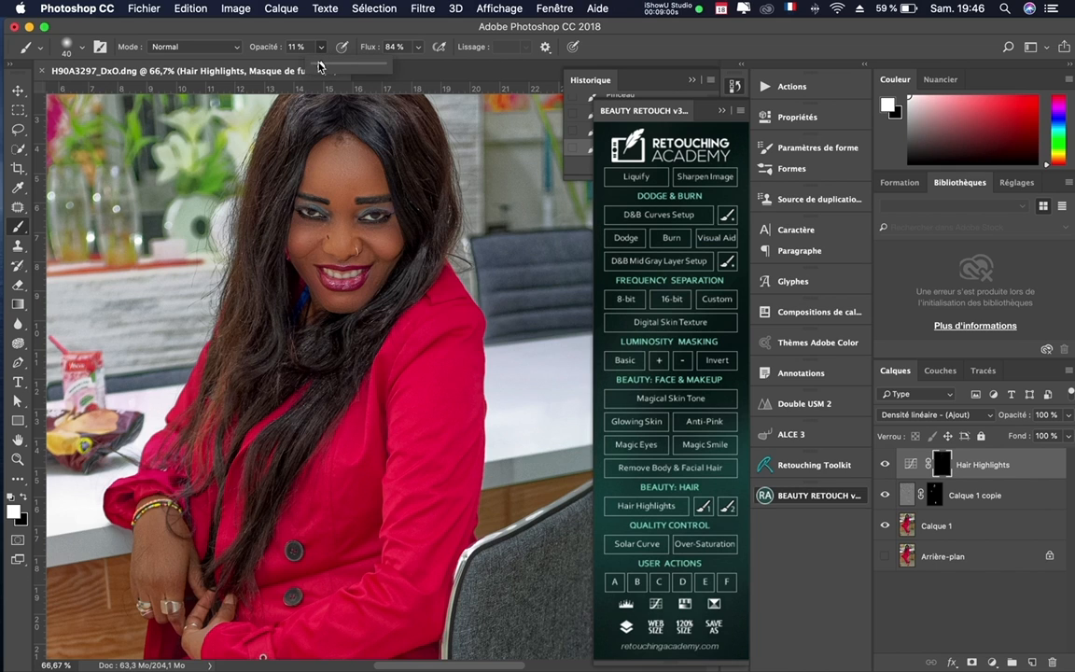
pyautogui.moveTo(319, 65); pyautogui.dragTo(317, 65)
pyautogui.click(326, 274)
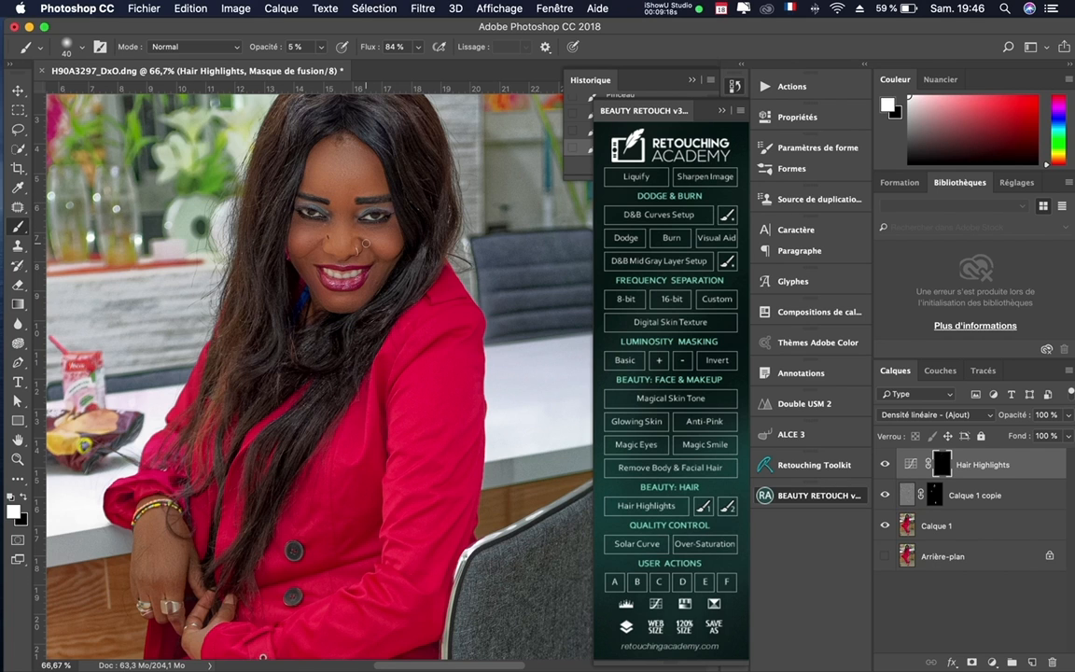
# Run the Sharpen Image action on the portrait and lower the sharpening layer's opacity to 54 %.
pyautogui.press('super+0')
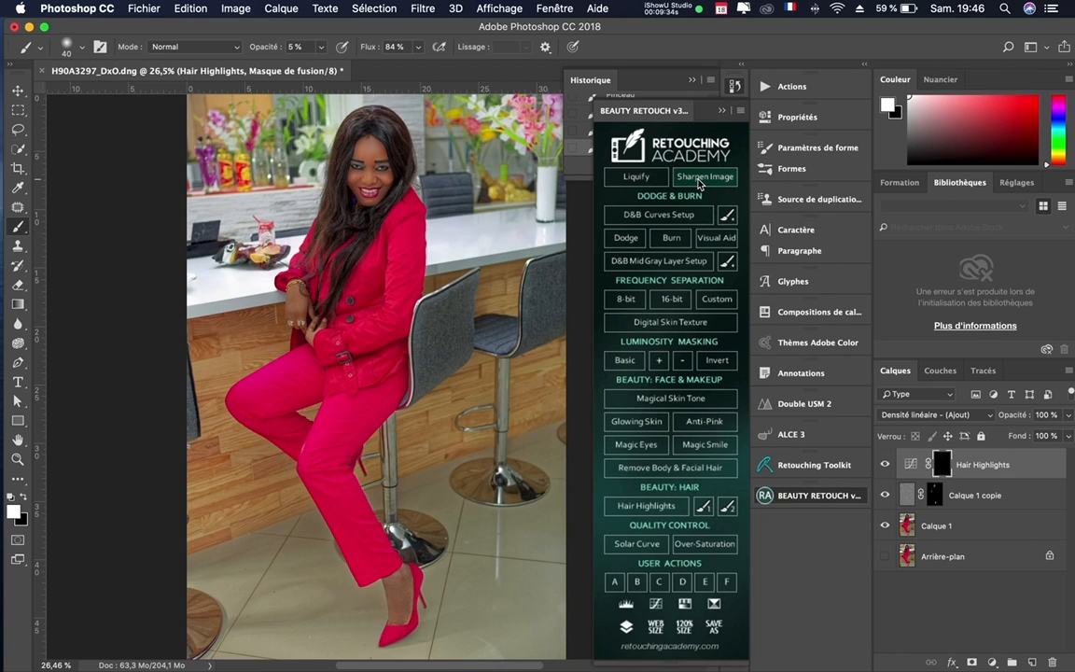
pyautogui.click(699, 183)
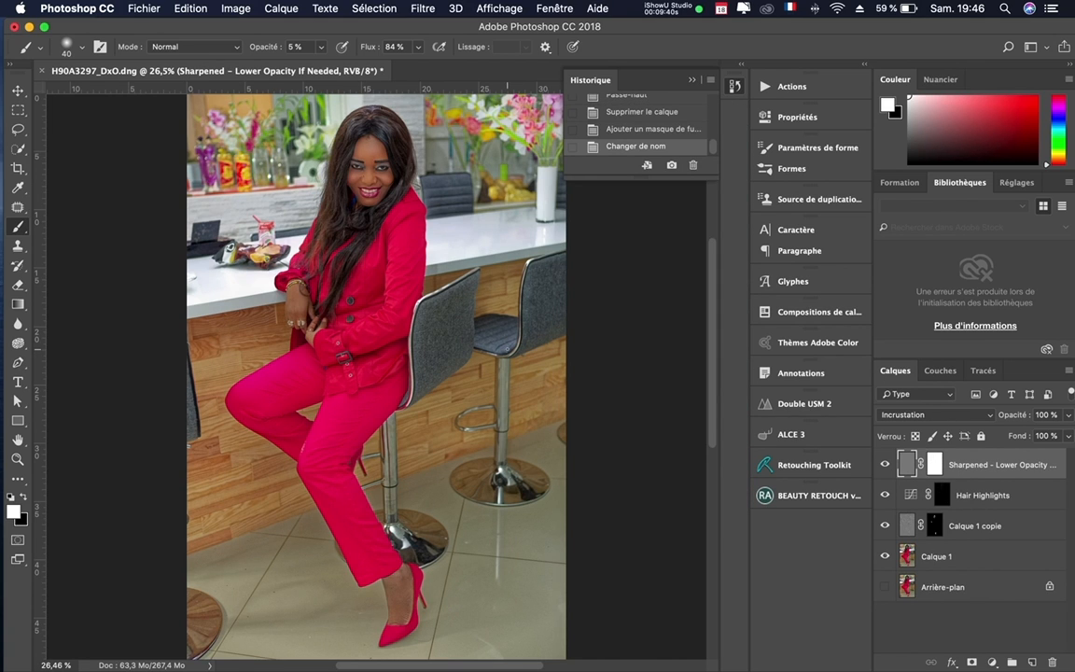
pyautogui.press('super+plus')
pyautogui.press('super+plus')
pyautogui.moveTo(345, 242); pyautogui.dragTo(413, 596)
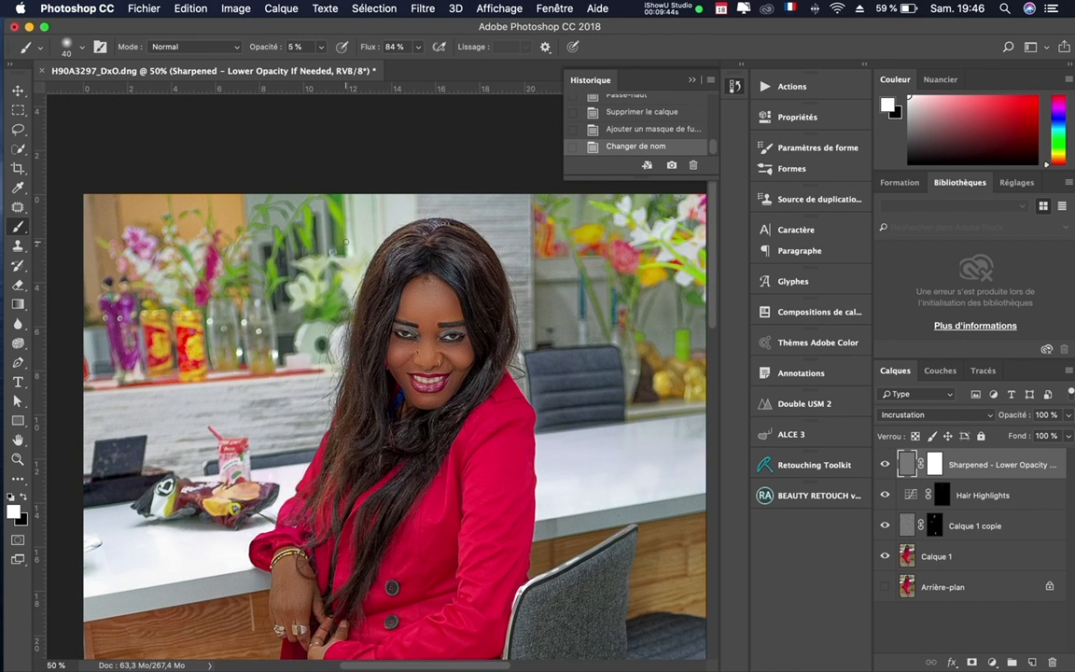
pyautogui.scroll(-1, 369, 650)
pyautogui.press('super+plus')
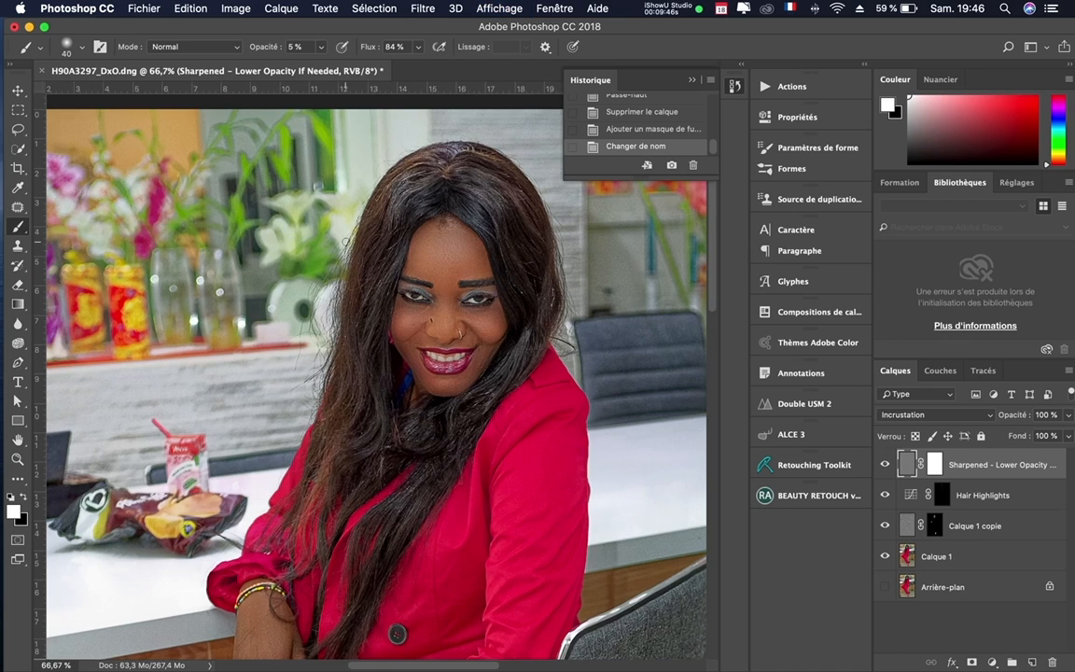
pyautogui.click(1068, 436)
pyautogui.moveTo(1066, 436); pyautogui.dragTo(1034, 437)
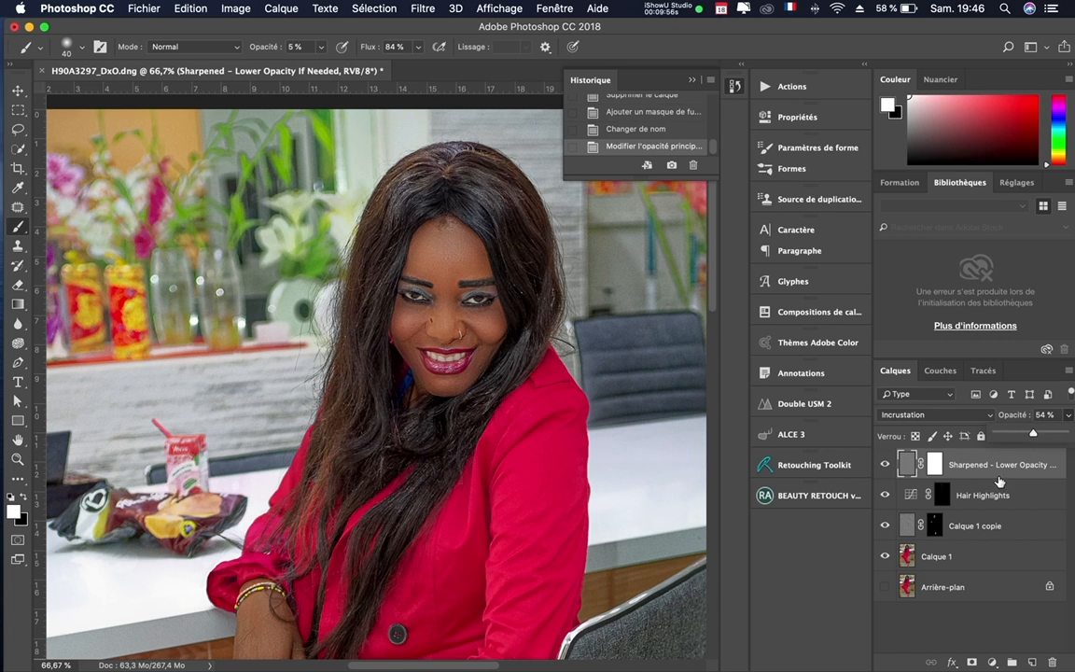
# Add a Curves adjustment layer on top and pull the RGB midpoint slightly down, to about input 129 and output 121.
pyautogui.press('super+0')
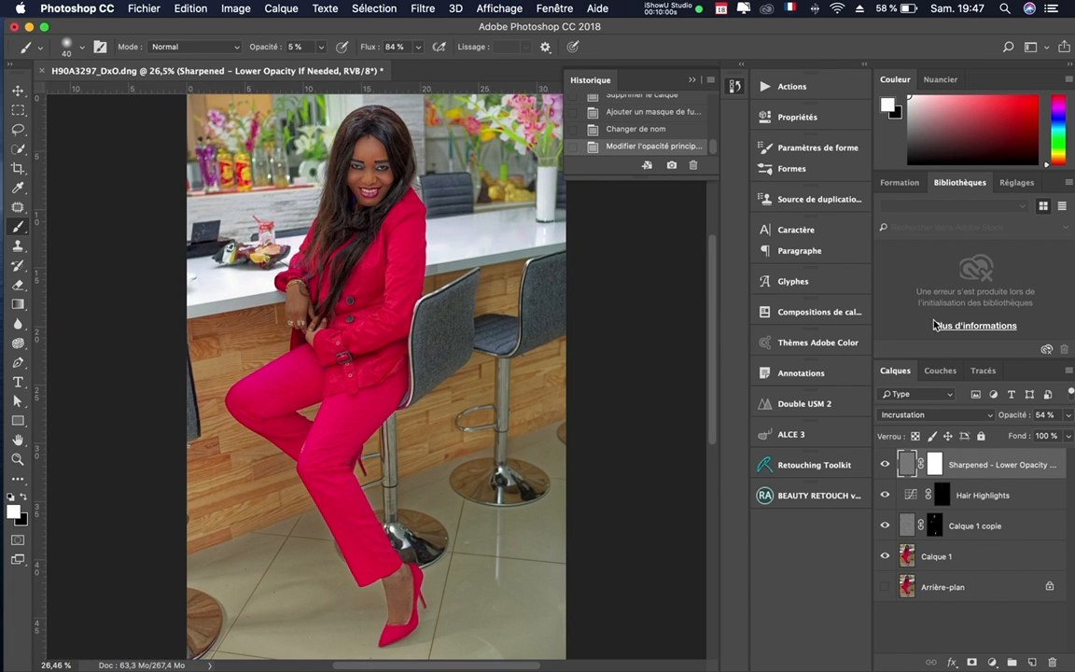
pyautogui.click(992, 662)
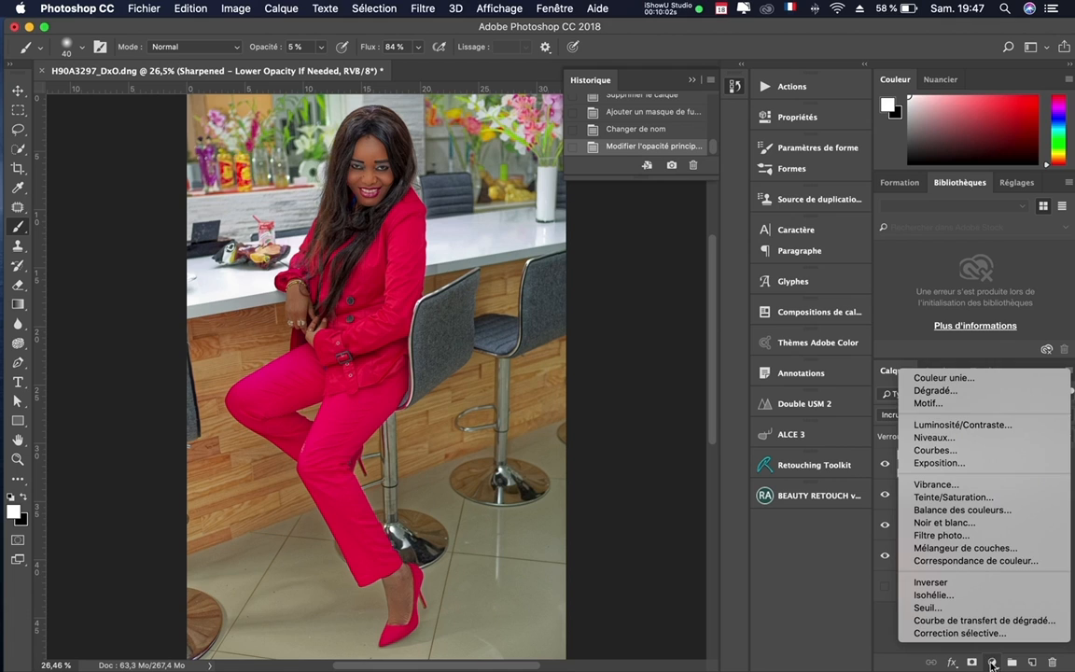
pyautogui.click(954, 451)
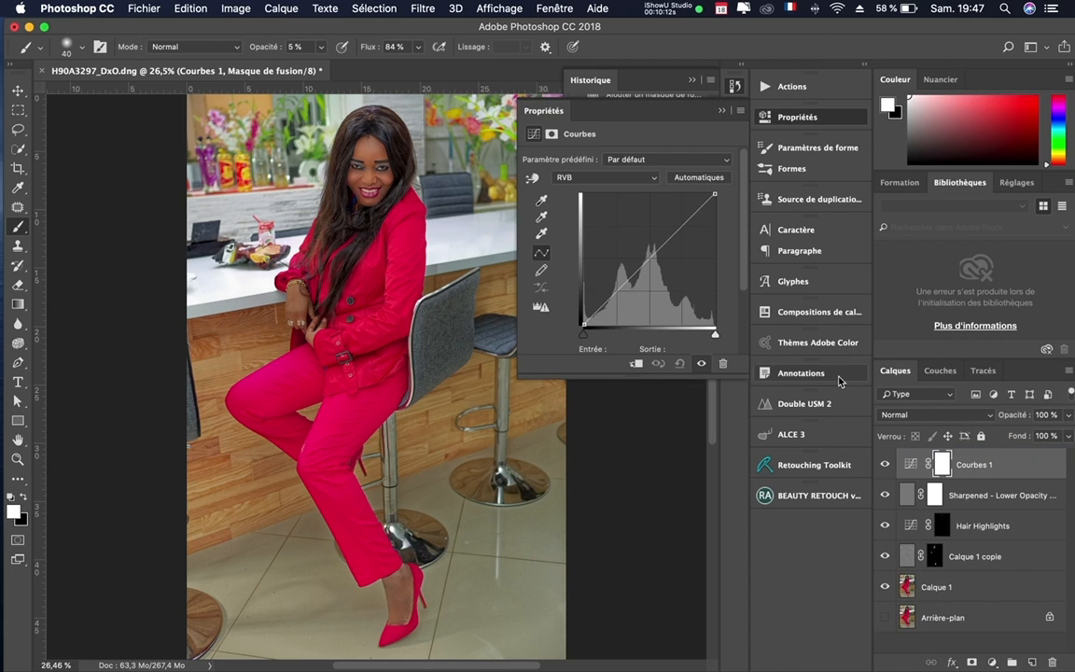
pyautogui.click(650, 255)
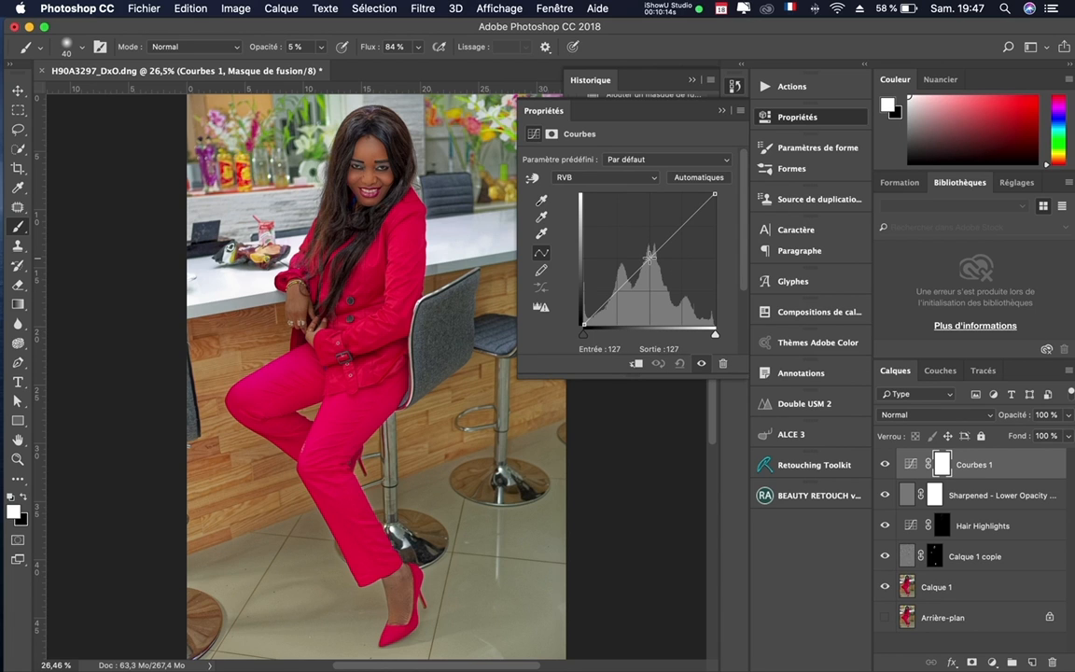
pyautogui.moveTo(649, 255); pyautogui.dragTo(652, 261)
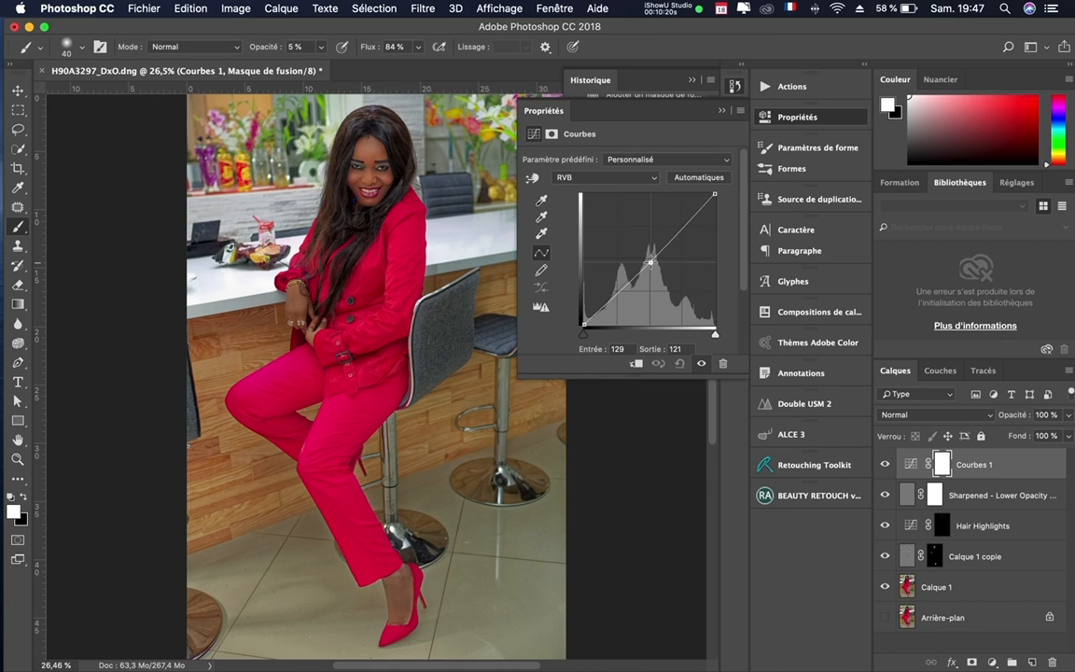
pyautogui.moveTo(651, 262); pyautogui.dragTo(650, 261)
pyautogui.click(721, 113)
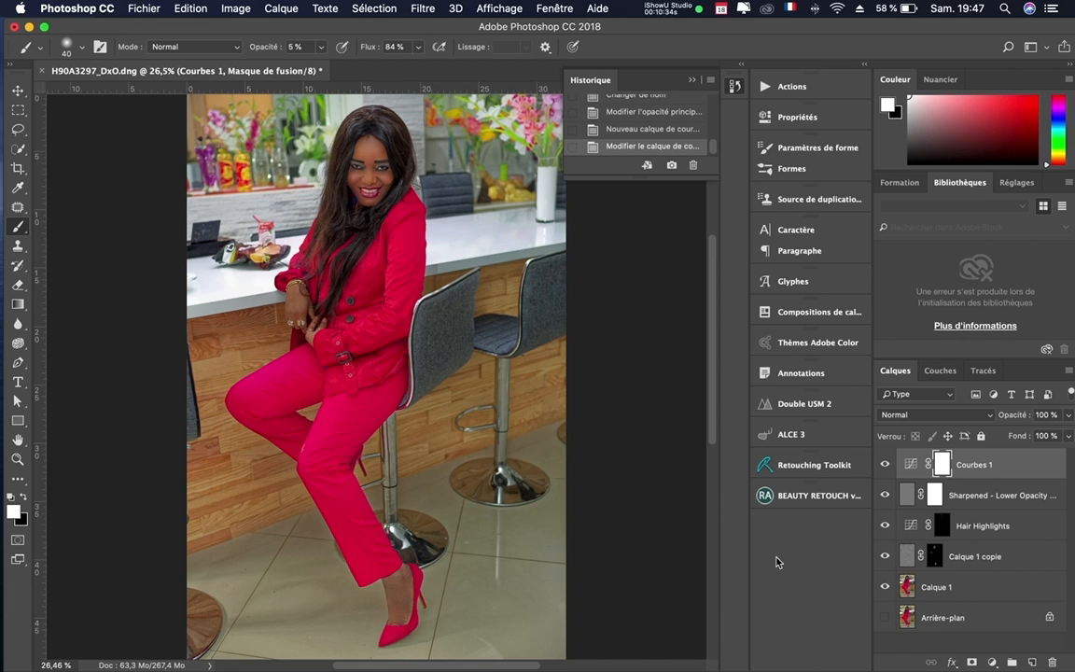
# Group all the retouching layers from Courbes 1 down to Calque 1 and show the Arrière-plan layer.
pyautogui.keyDown('shift'); pyautogui.click(988, 587); pyautogui.keyUp('shift')
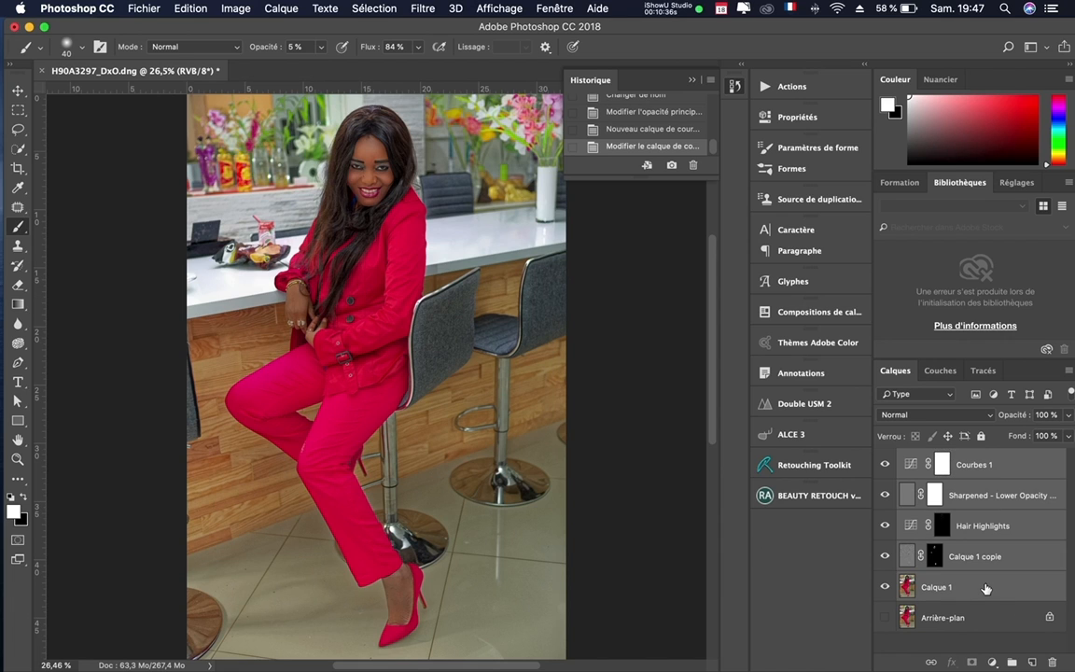
pyautogui.press('super+g')
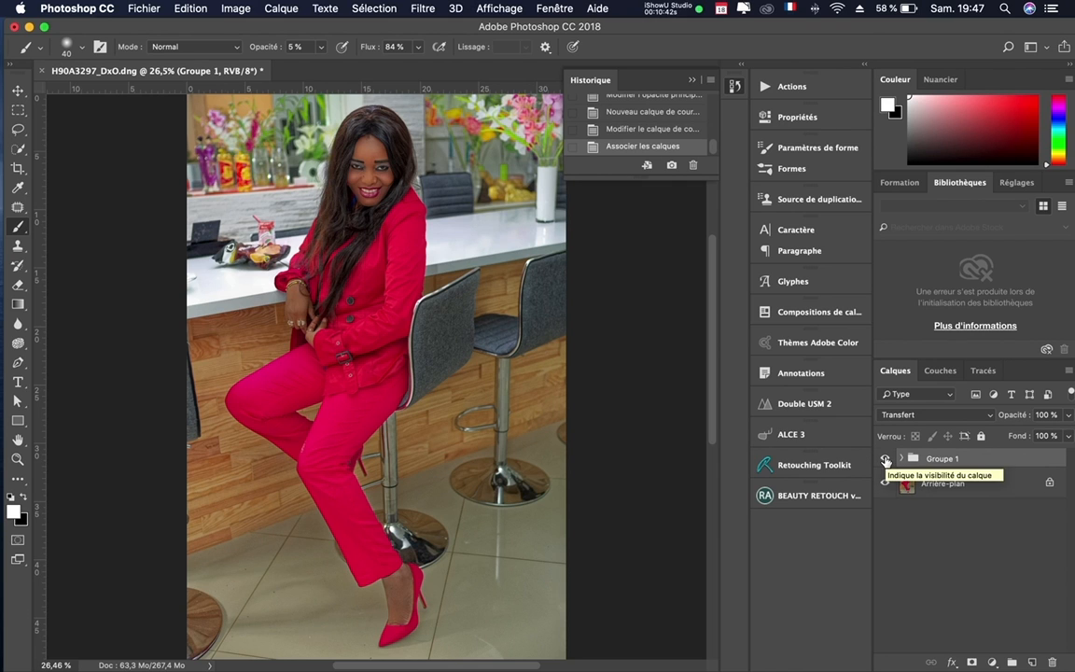
# Compare the portrait before and after retouching by toggling the visibility of the layer group.
pyautogui.press('super+plus')
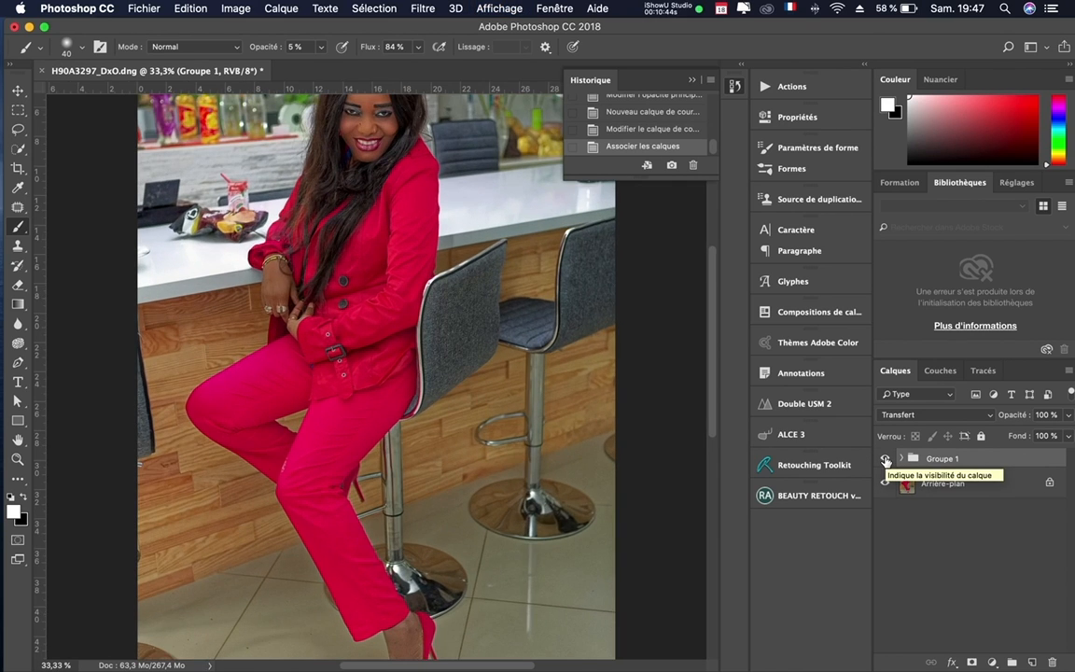
pyautogui.scroll(5, 541, 326)
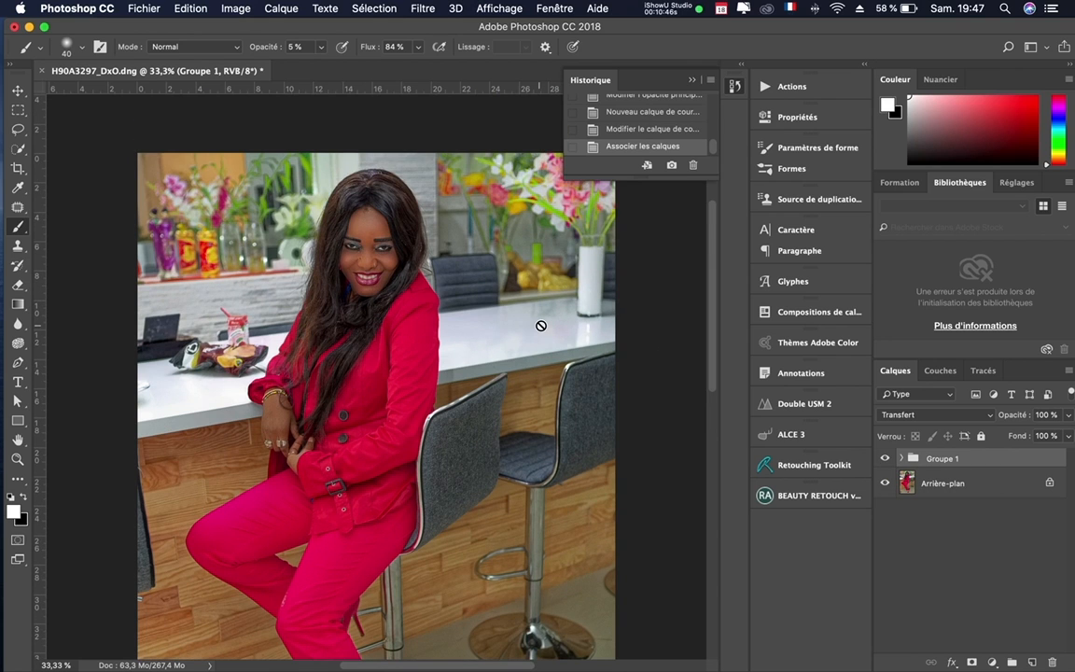
pyautogui.click(885, 458)
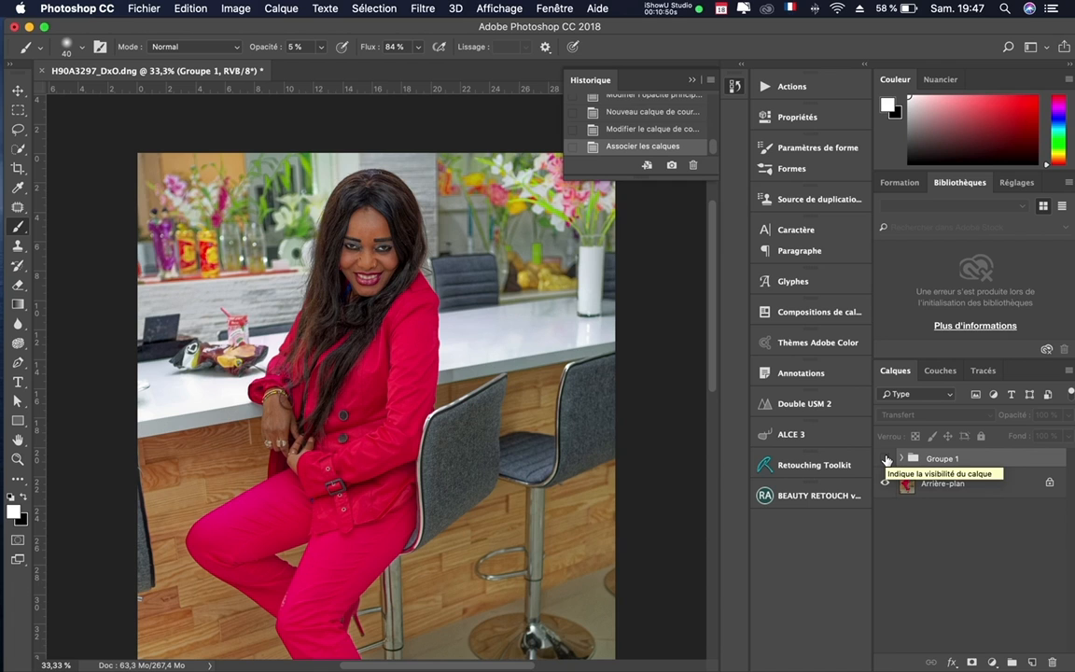
pyautogui.click(886, 459)
pyautogui.click(886, 460)
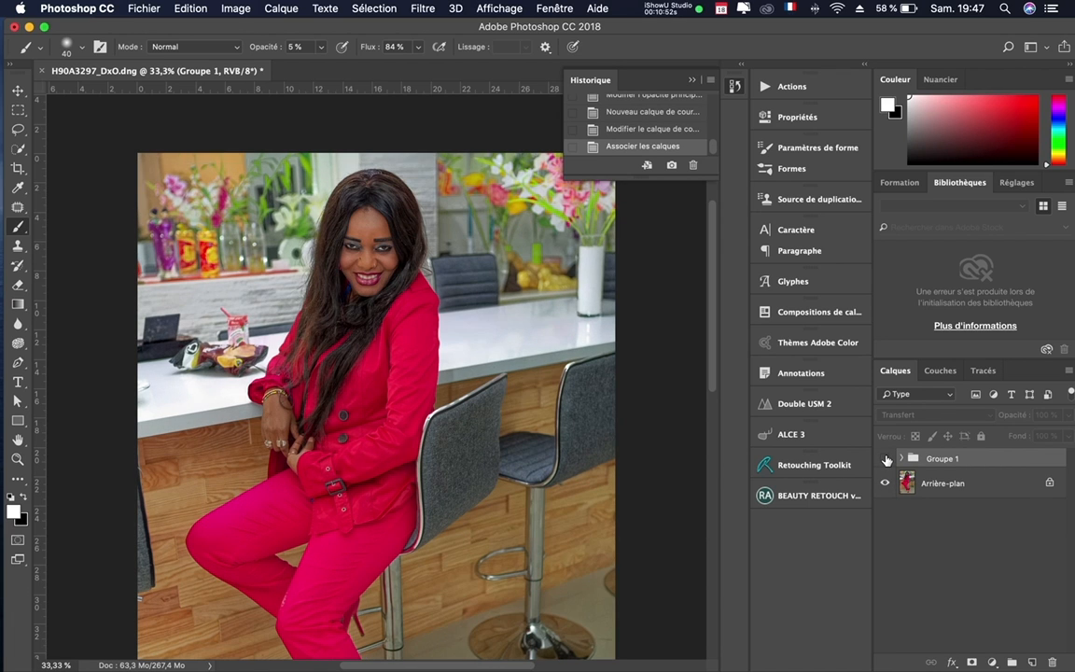
pyautogui.click(886, 460)
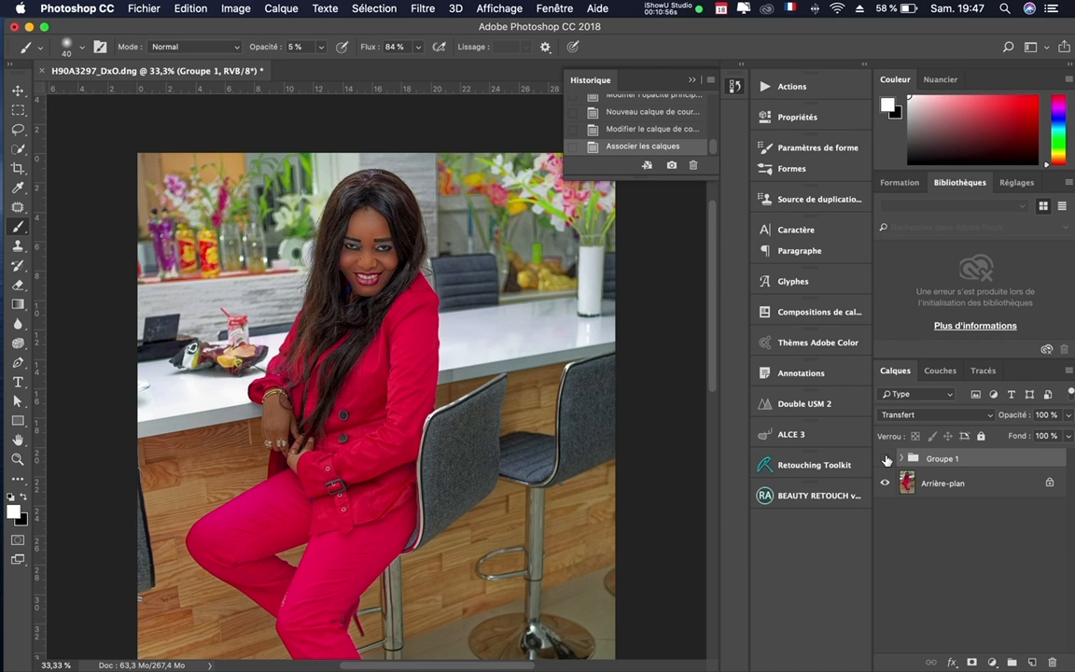
pyautogui.click(886, 459)
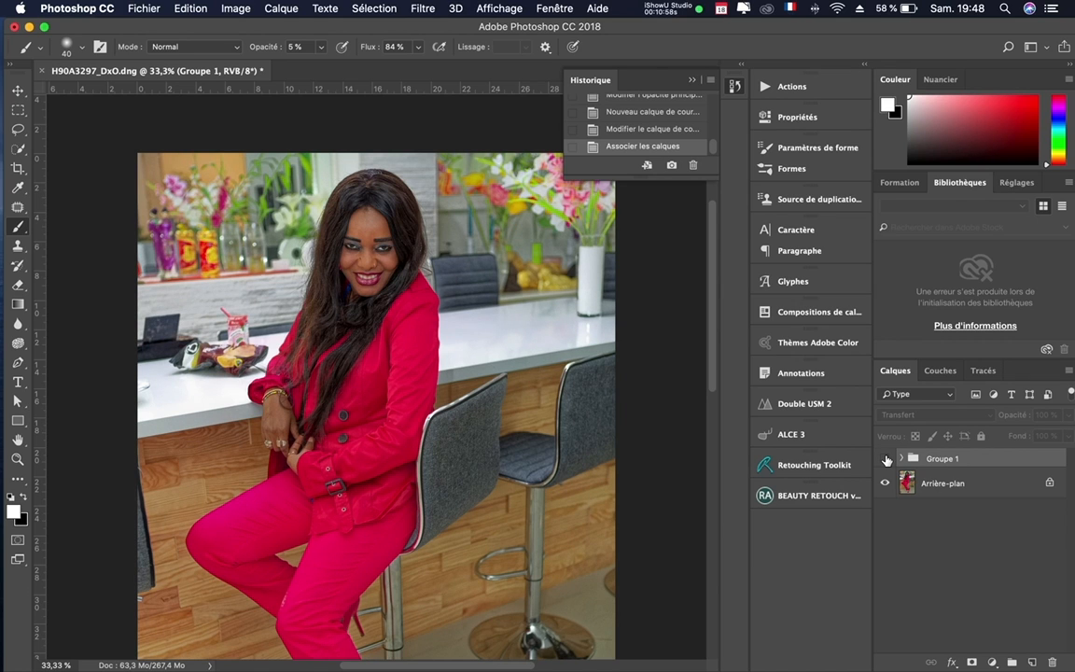
pyautogui.click(886, 459)
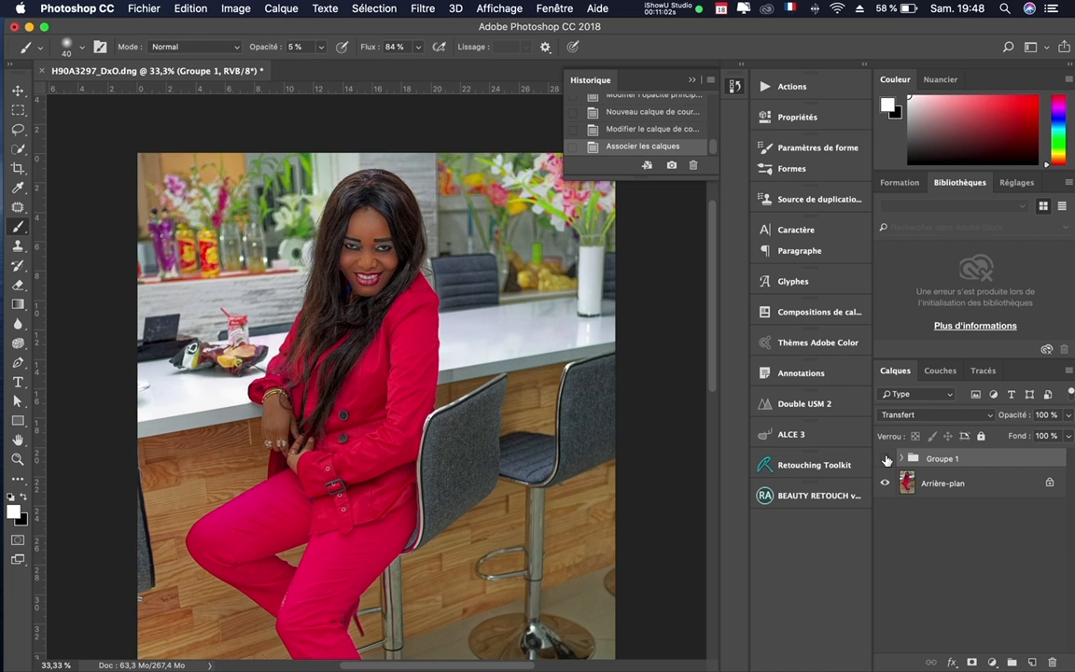
pyautogui.click(886, 459)
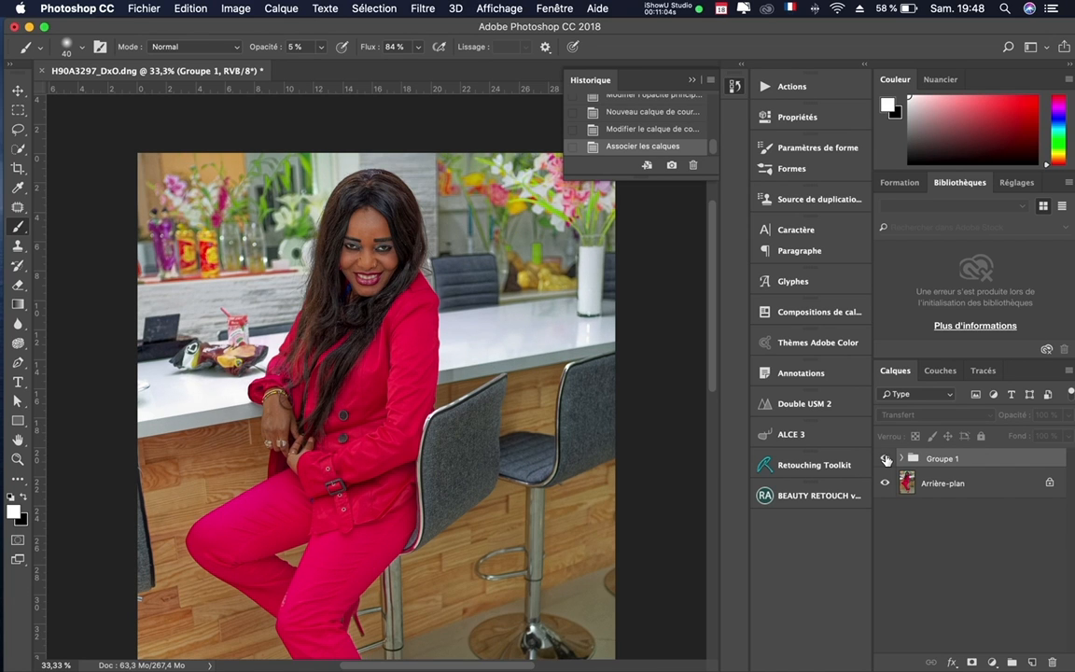
pyautogui.click(886, 459)
# Save a JPEG copy named HOTSE to the Bureau folder at maximum quality 12 with the standard baseline format.
pyautogui.click(143, 9)
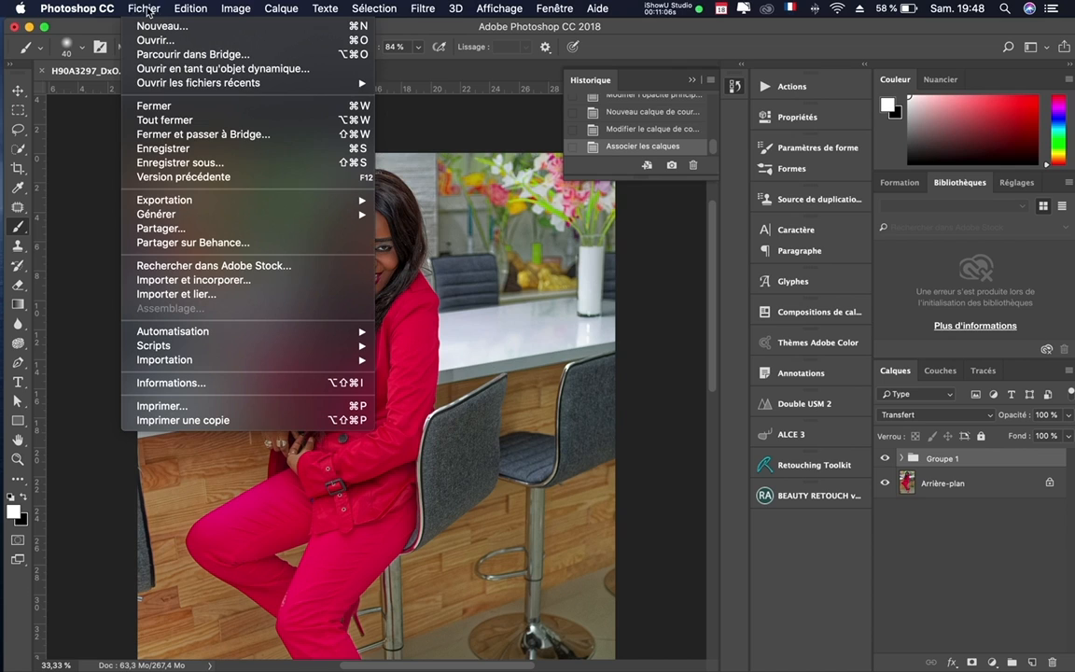
pyautogui.click(199, 164)
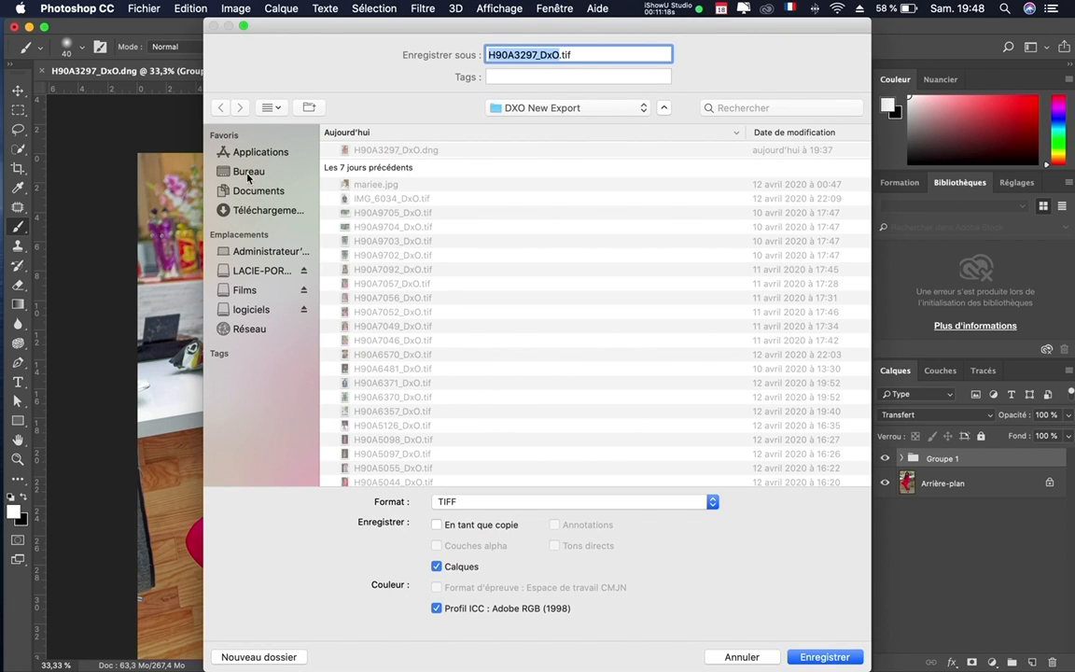
pyautogui.click(247, 172)
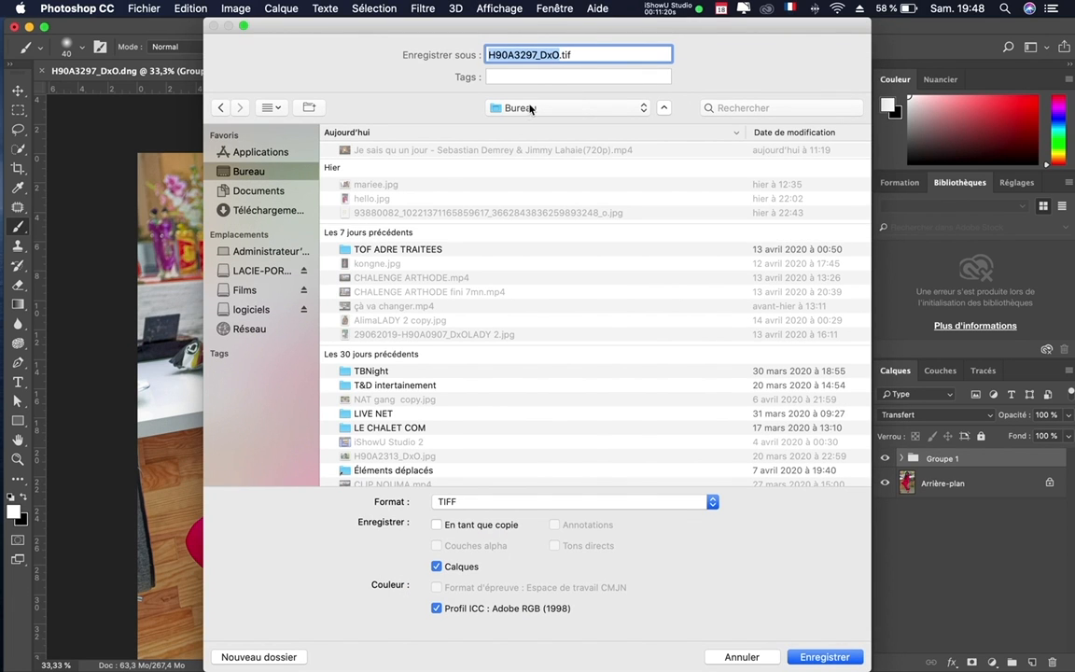
pyautogui.click(723, 505)
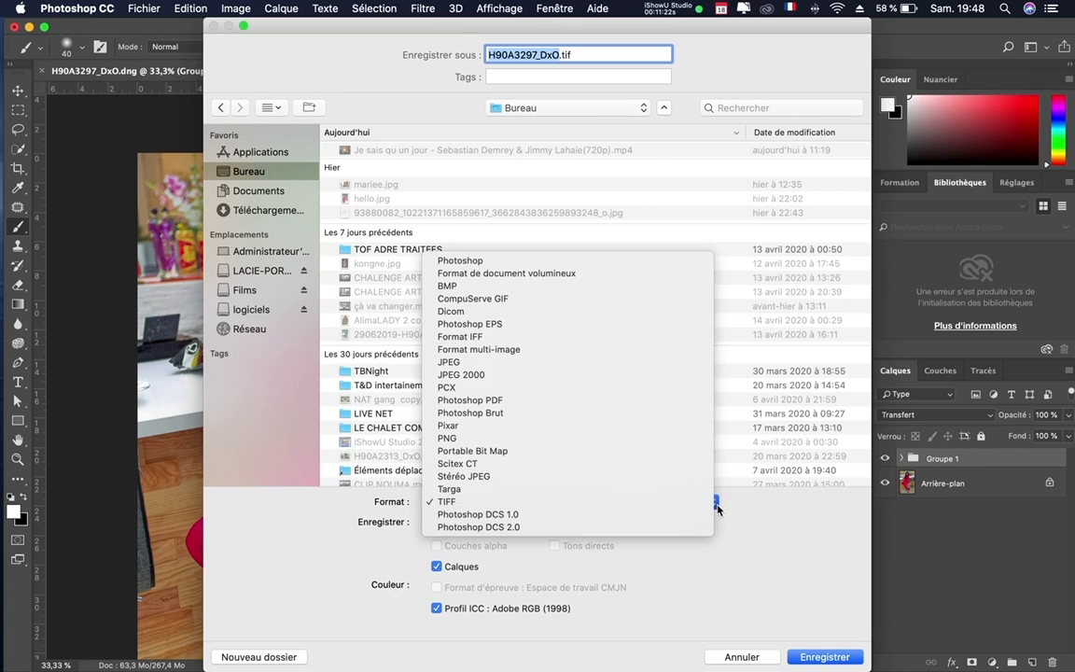
pyautogui.click(567, 363)
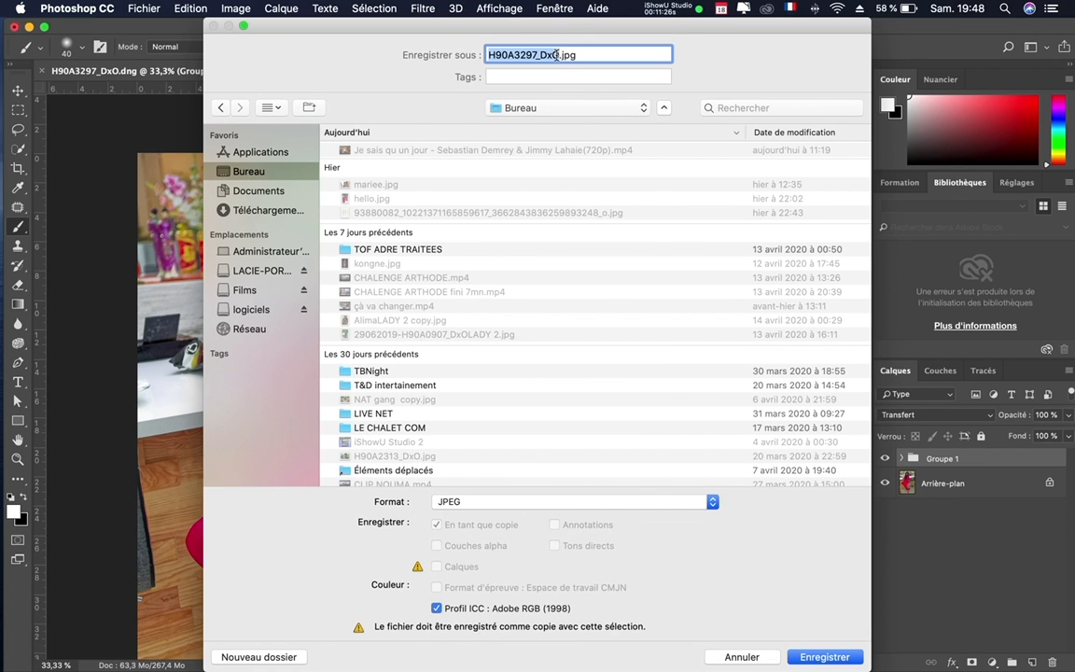
pyautogui.write('HOT')
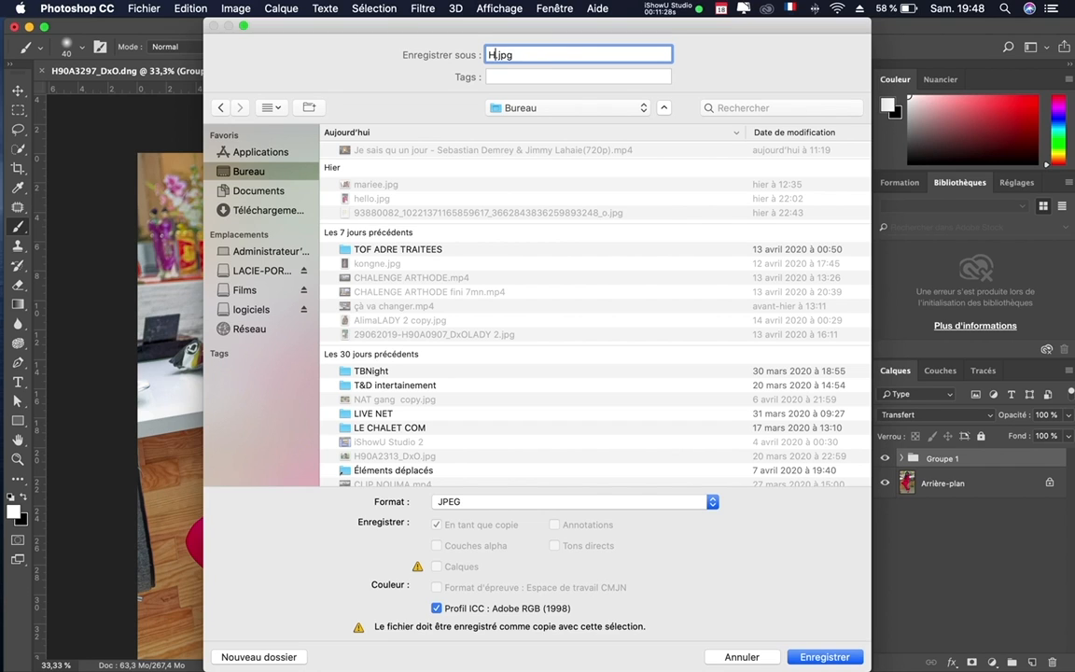
pyautogui.write('SE')
pyautogui.click(825, 657)
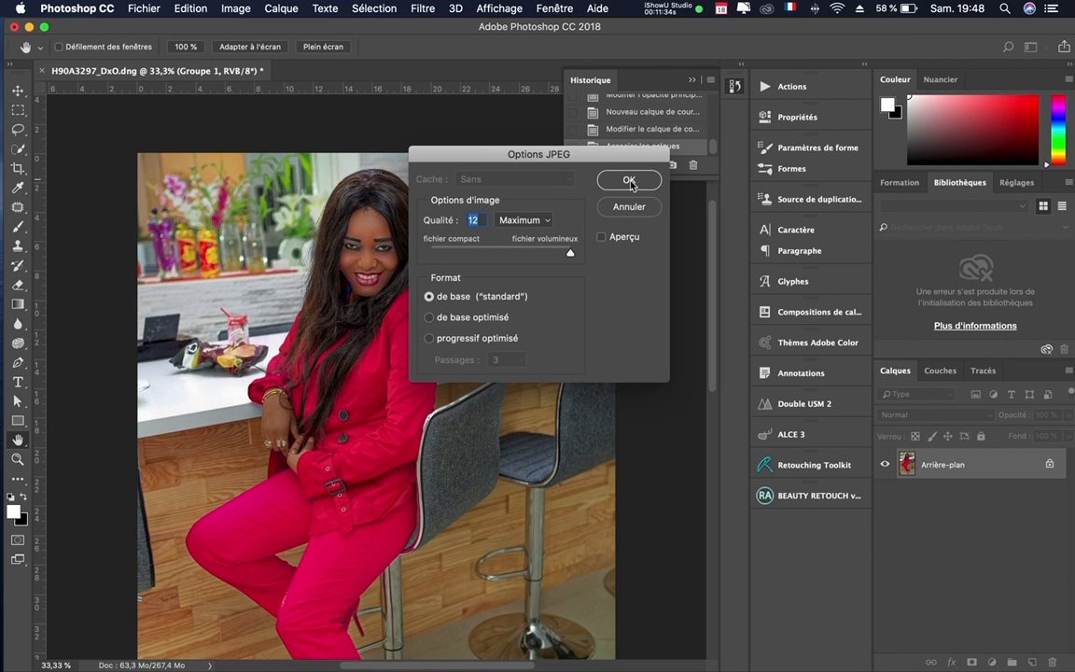
pyautogui.click(629, 180)
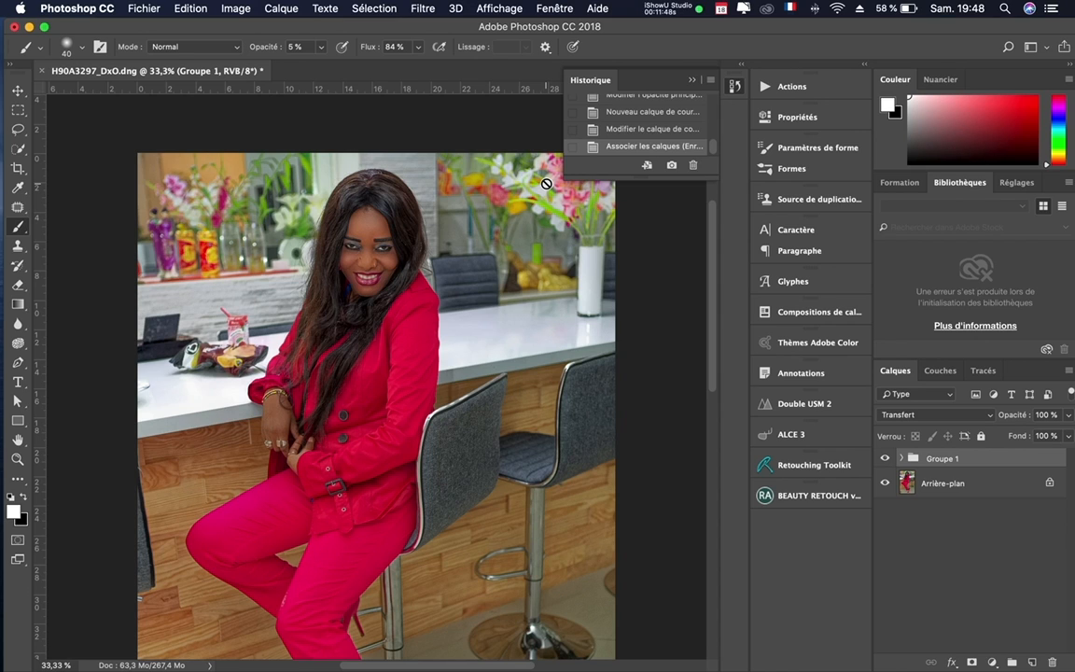
pyautogui.click(699, 11)
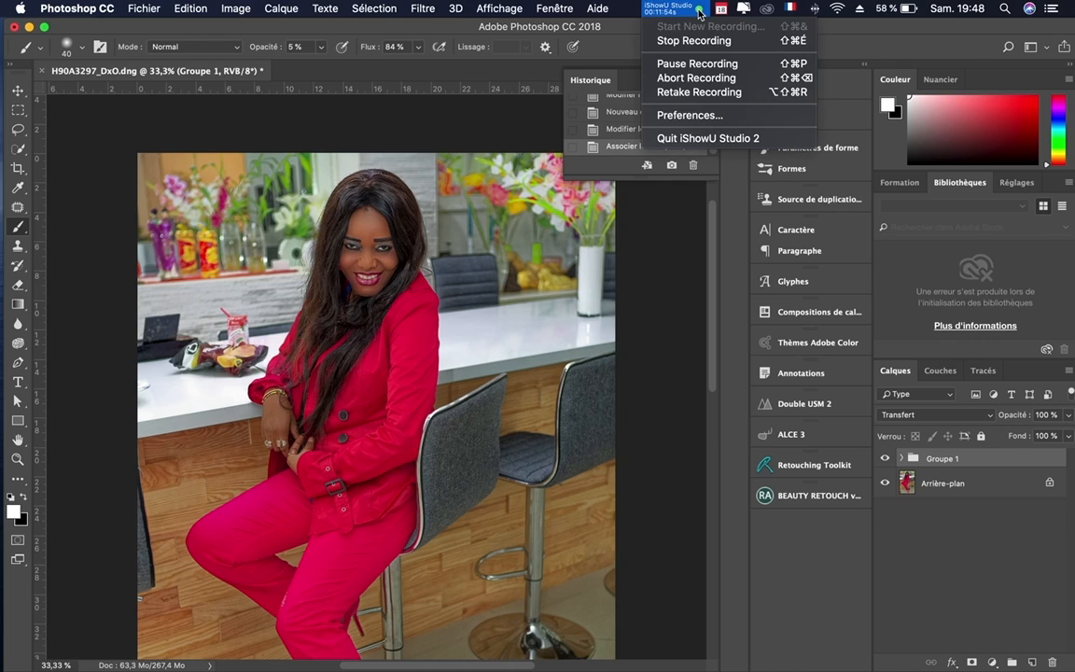